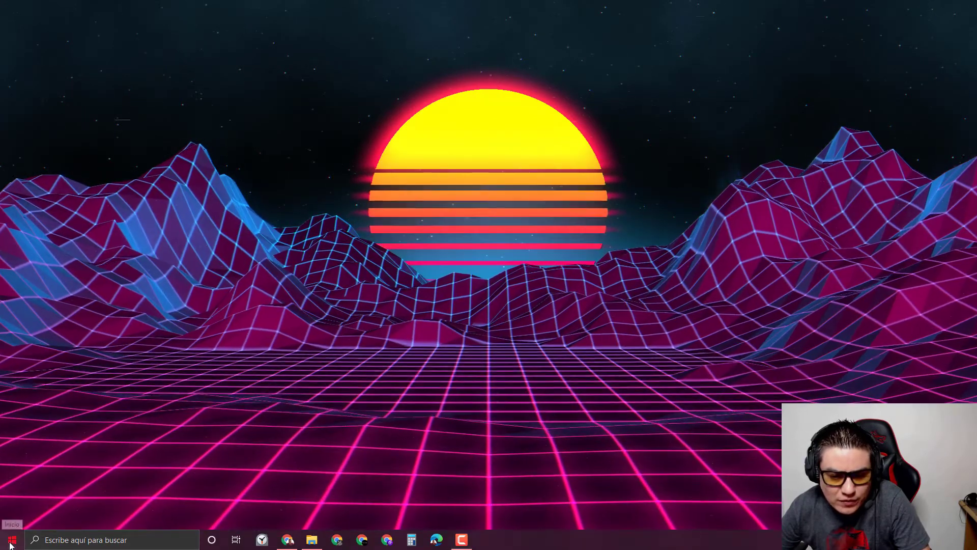
Open the Microsoft Store, search for "movie maker" and view the product page of Movie Maker 10 - FREE
{"action": "left_click", "coordinate": [11, 542]}
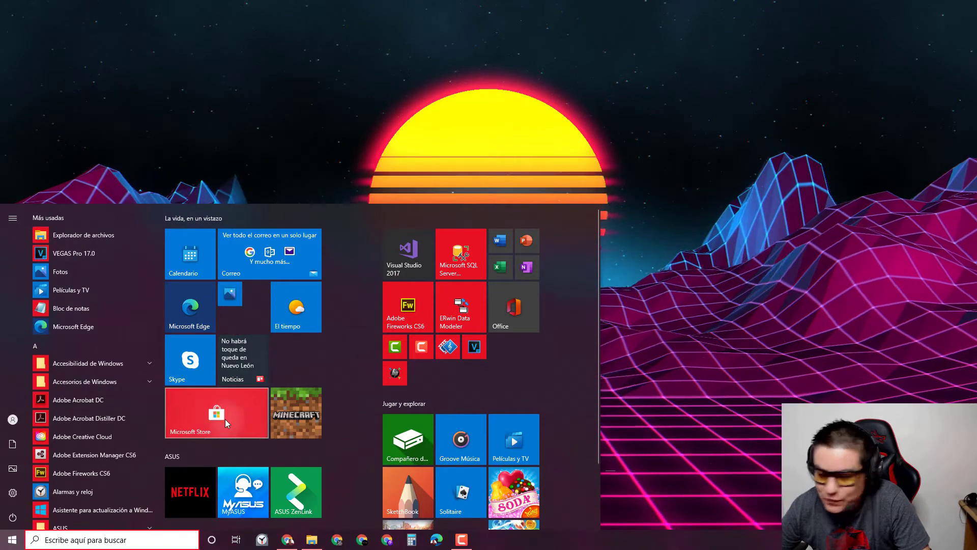
{"action": "left_click", "coordinate": [218, 423]}
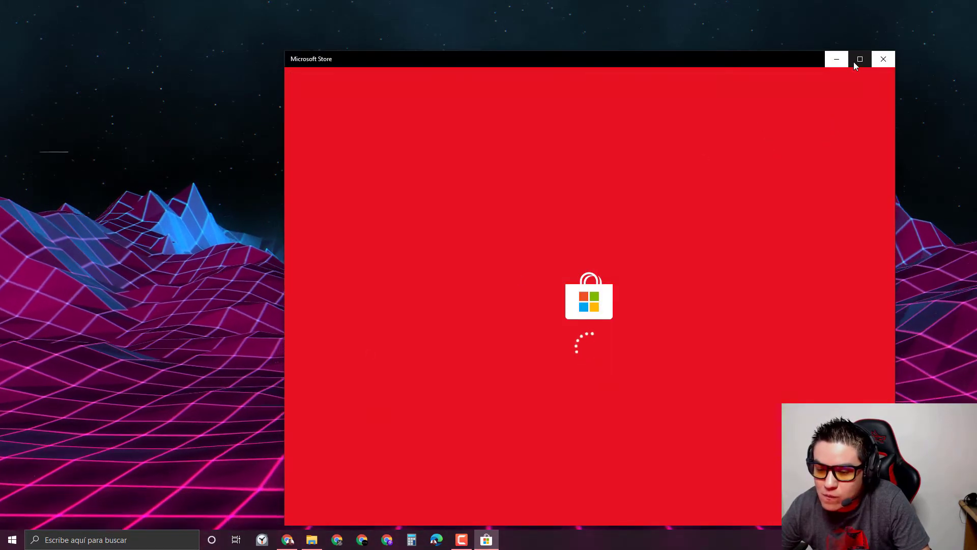
{"action": "left_click", "coordinate": [859, 61]}
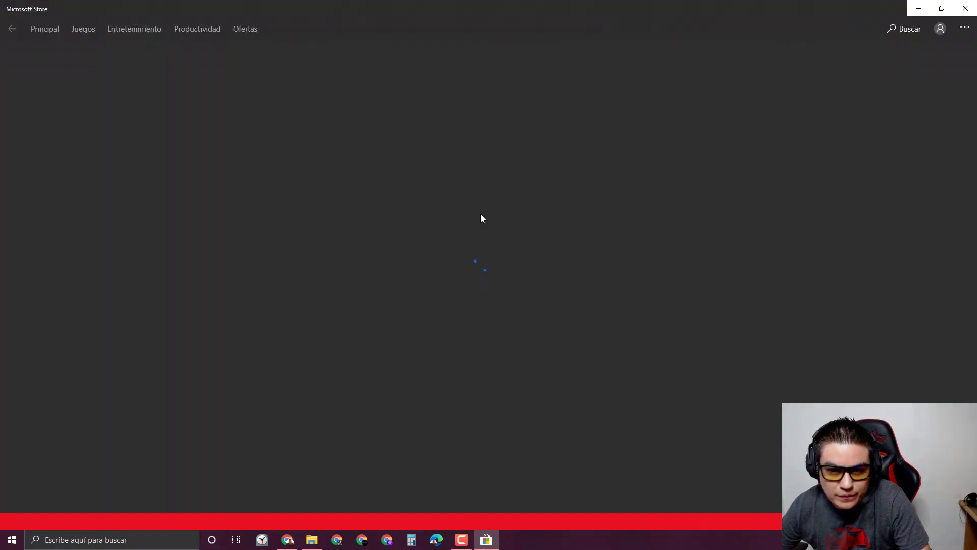
{"action": "left_click", "coordinate": [896, 29]}
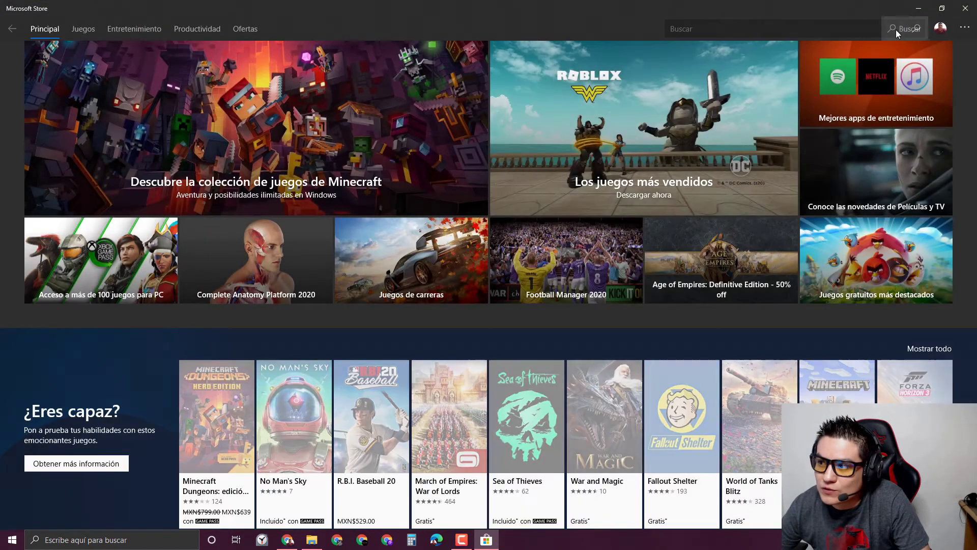
{"action": "type", "text": "movie maker"}
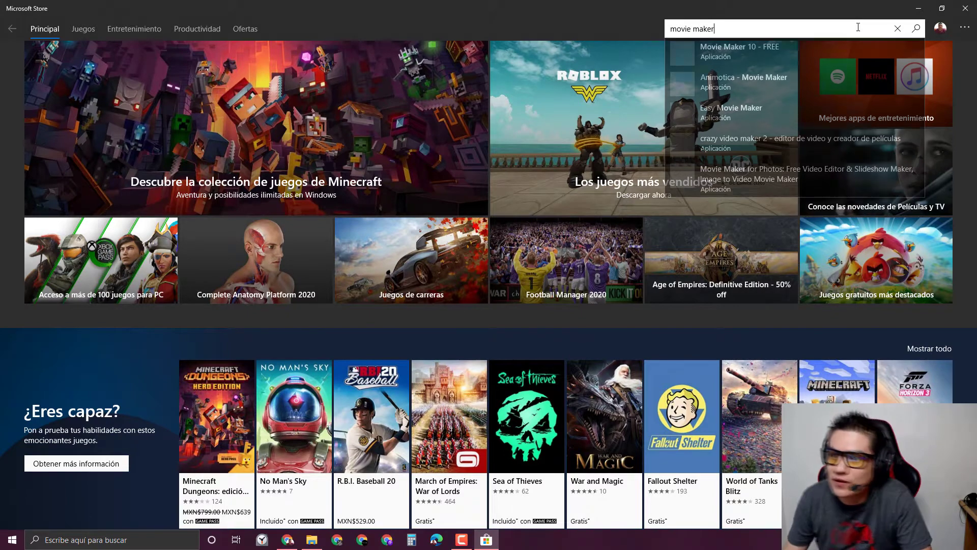
{"action": "key", "text": "Down"}
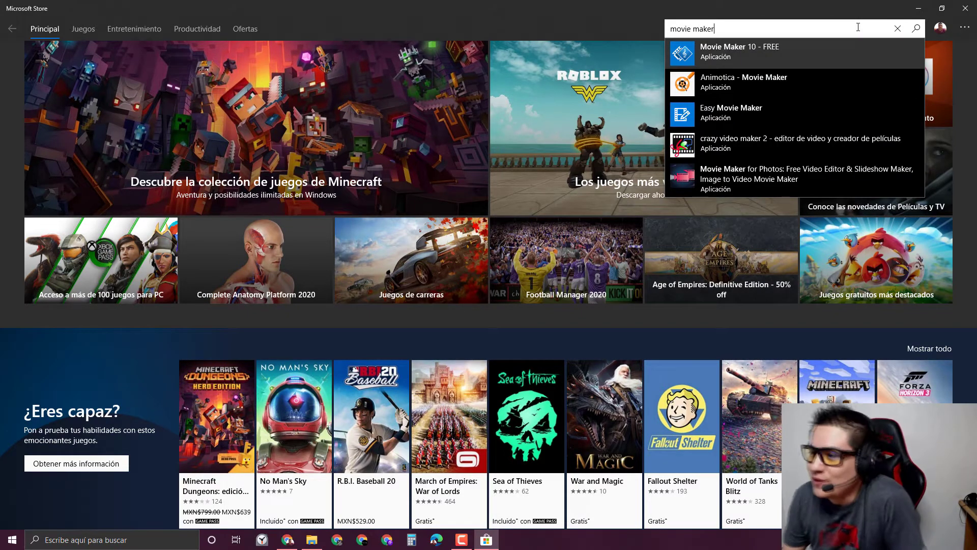
{"action": "key", "text": "Return"}
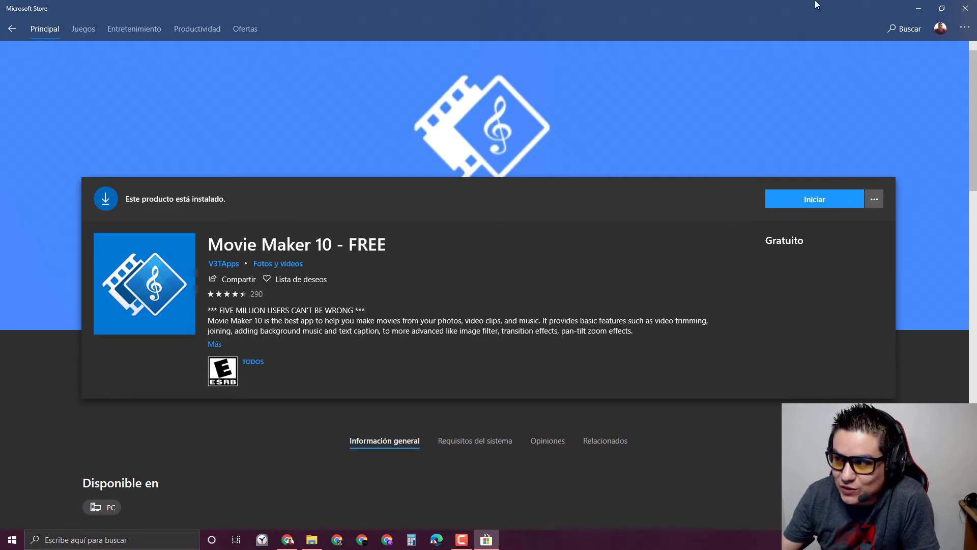
{"action": "left_click", "coordinate": [919, 8]}
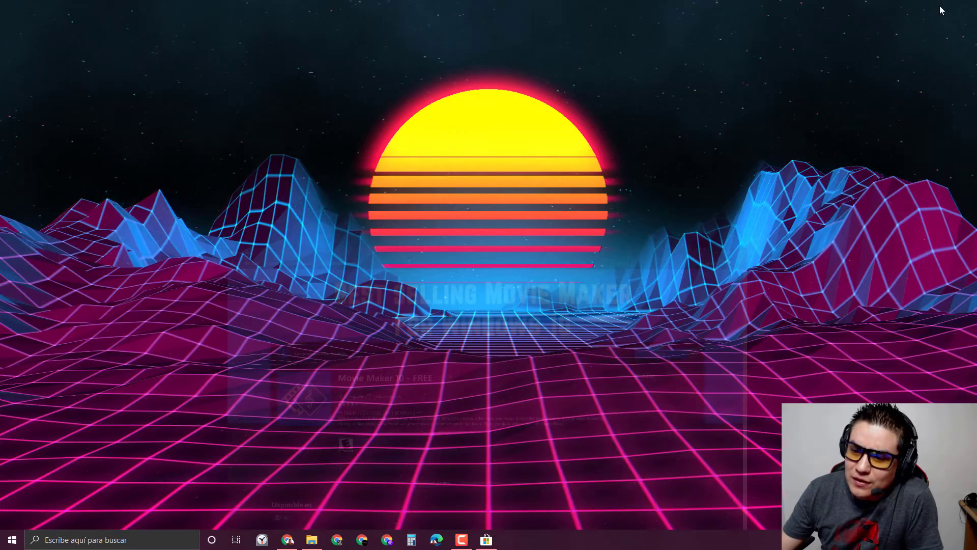
Launch Movie Maker 10 - FREE and load 20200702_161754.mp4 from the Avistamientos folder into the Rotate Video tool
{"action": "key", "text": "super+s"}
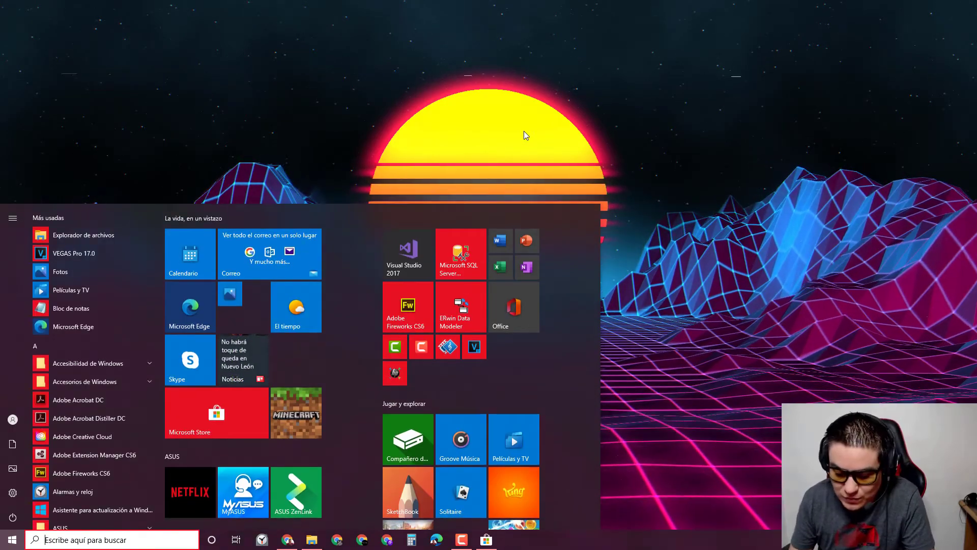
{"action": "type", "text": "movie"}
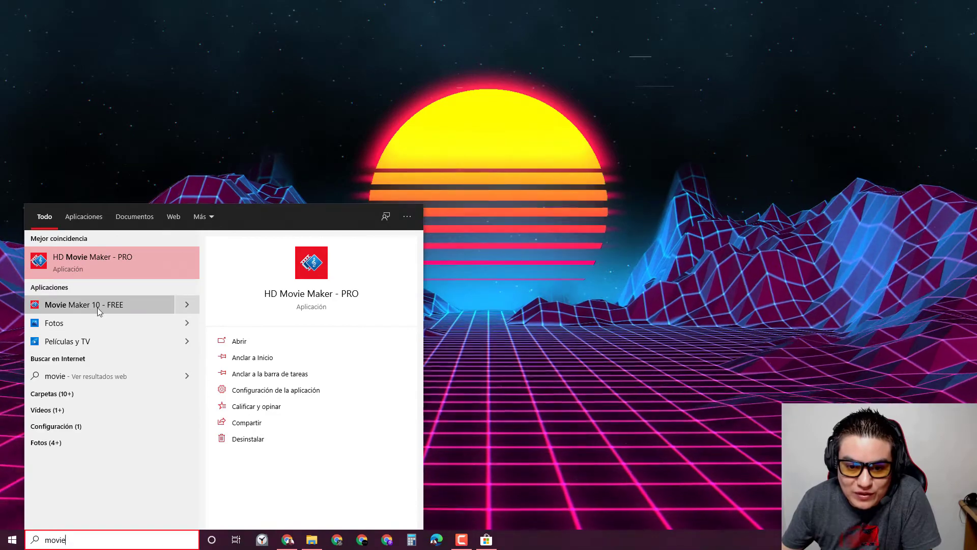
{"action": "left_click", "coordinate": [123, 305]}
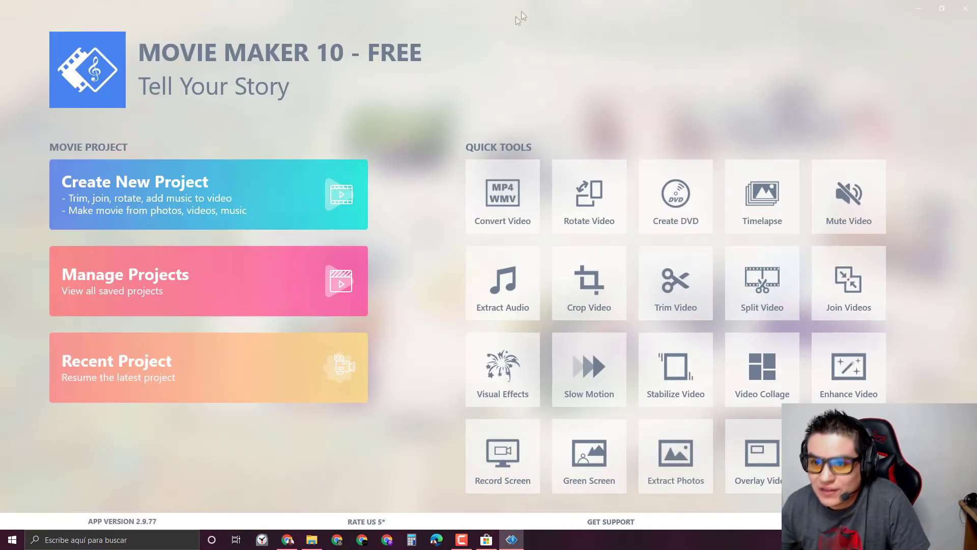
{"action": "left_click", "coordinate": [593, 200]}
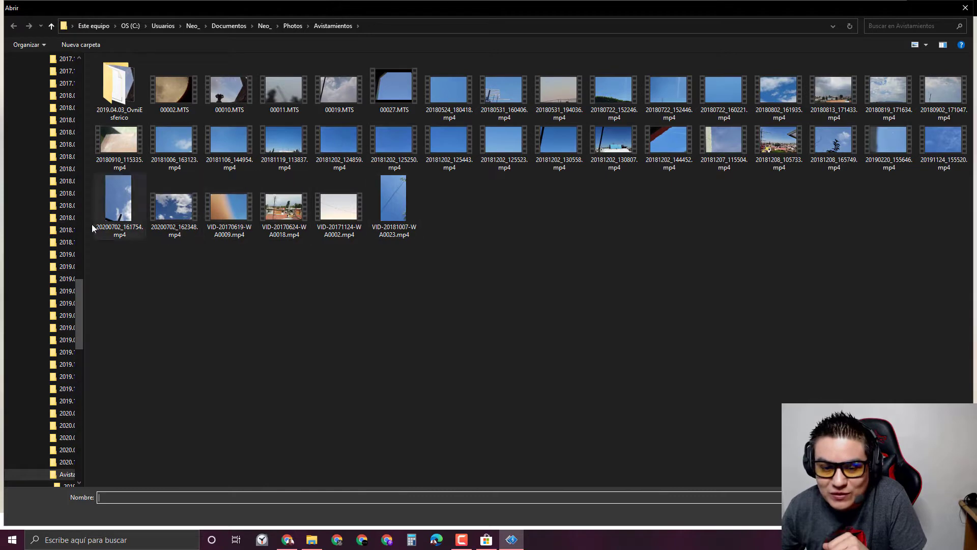
{"action": "double_click", "coordinate": [120, 188]}
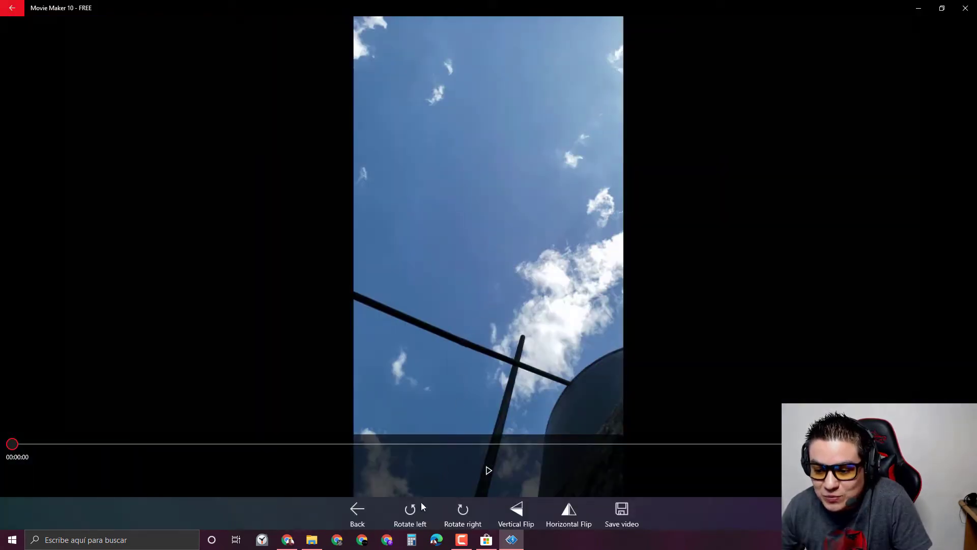
Try rotating the video to the right and to the left, returning it to its original portrait orientation
{"action": "left_click", "coordinate": [452, 508]}
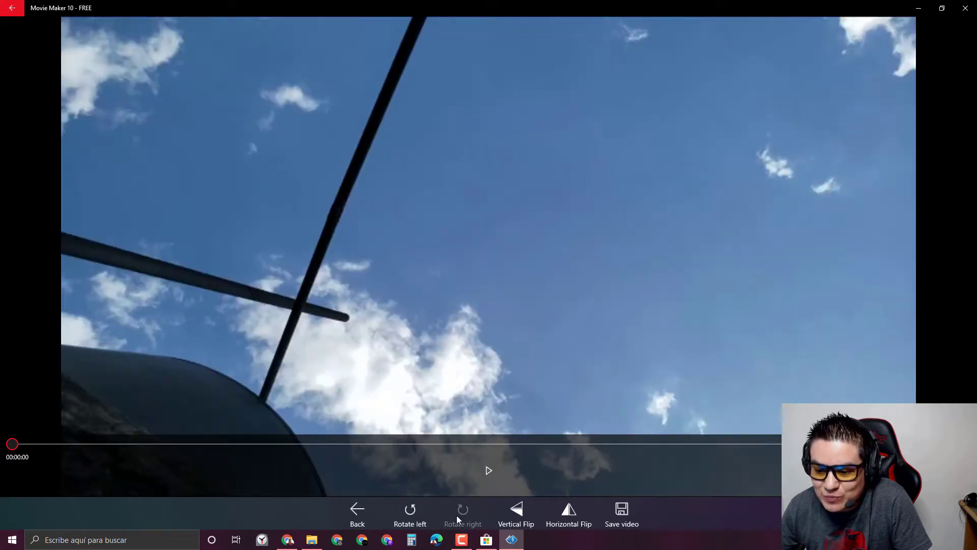
{"action": "left_click", "coordinate": [415, 507]}
{"action": "left_click", "coordinate": [411, 508]}
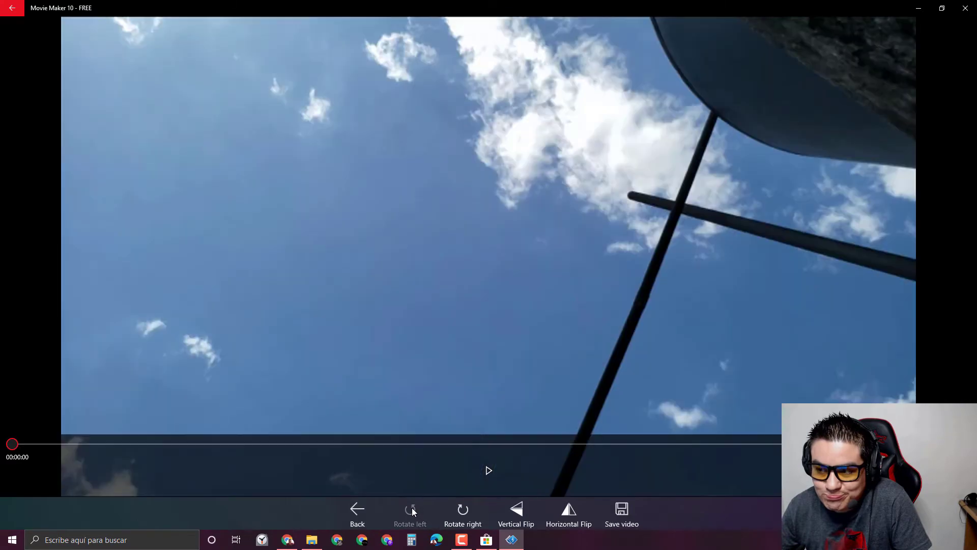
{"action": "left_click", "coordinate": [411, 508]}
{"action": "left_click", "coordinate": [411, 507]}
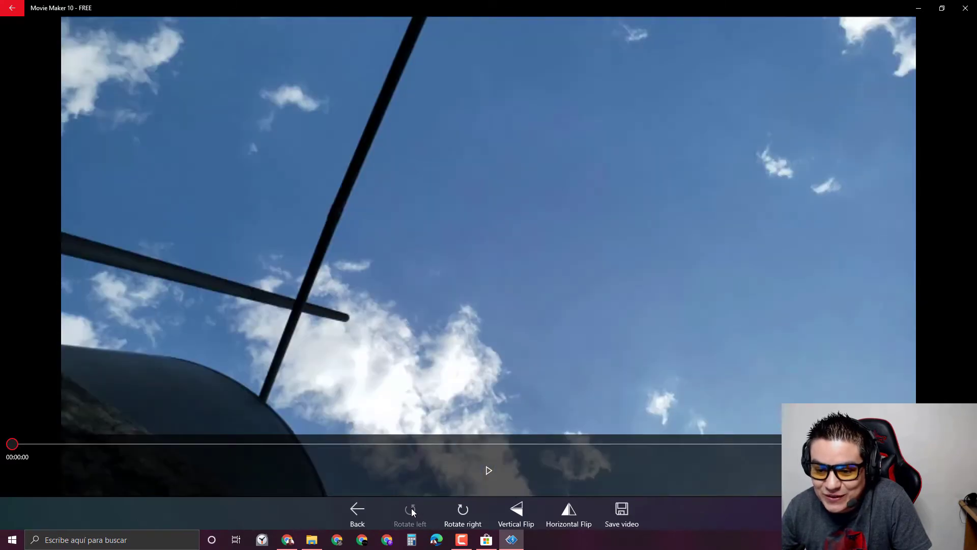
{"action": "left_click", "coordinate": [412, 508]}
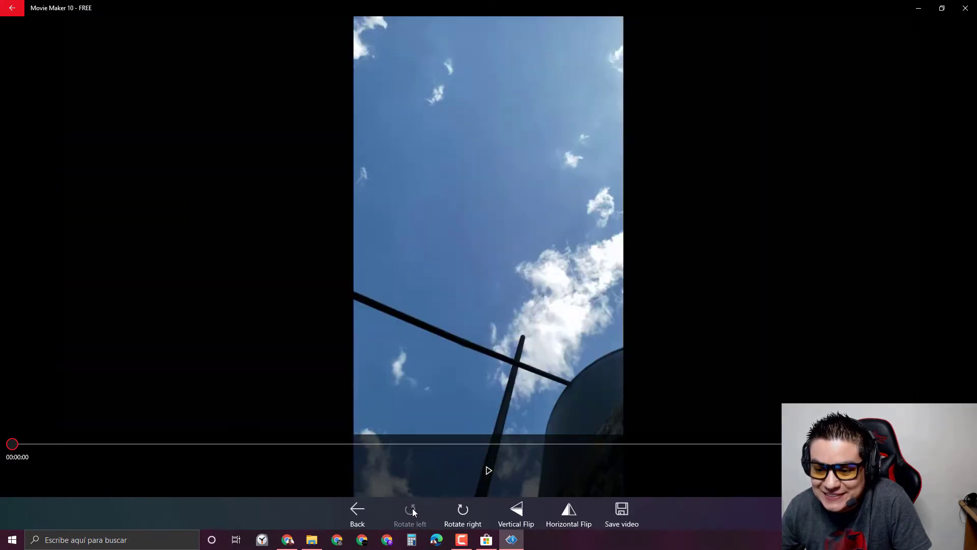
Rotate the video a quarter turn to the right and play it up to near its end to check the orientation
{"action": "left_click", "coordinate": [458, 510]}
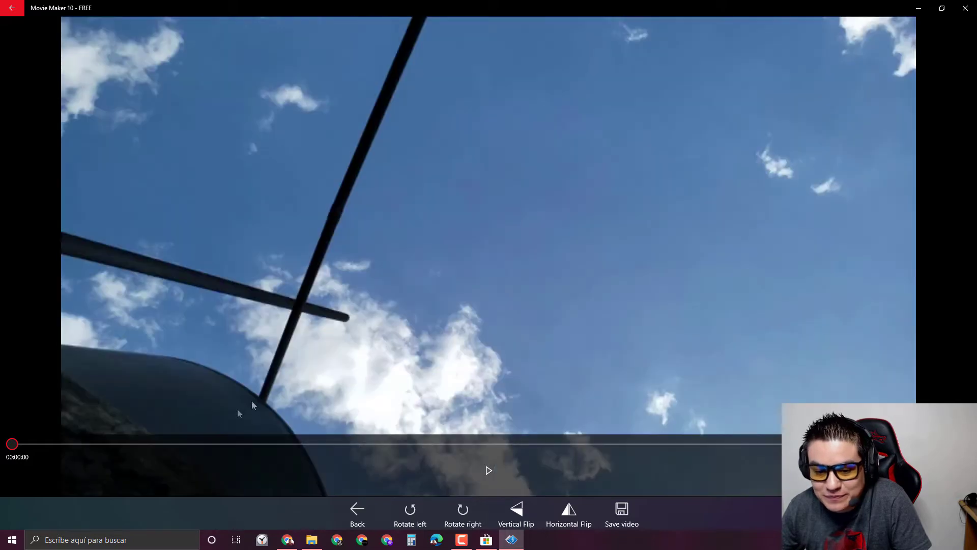
{"action": "left_click", "coordinate": [485, 476]}
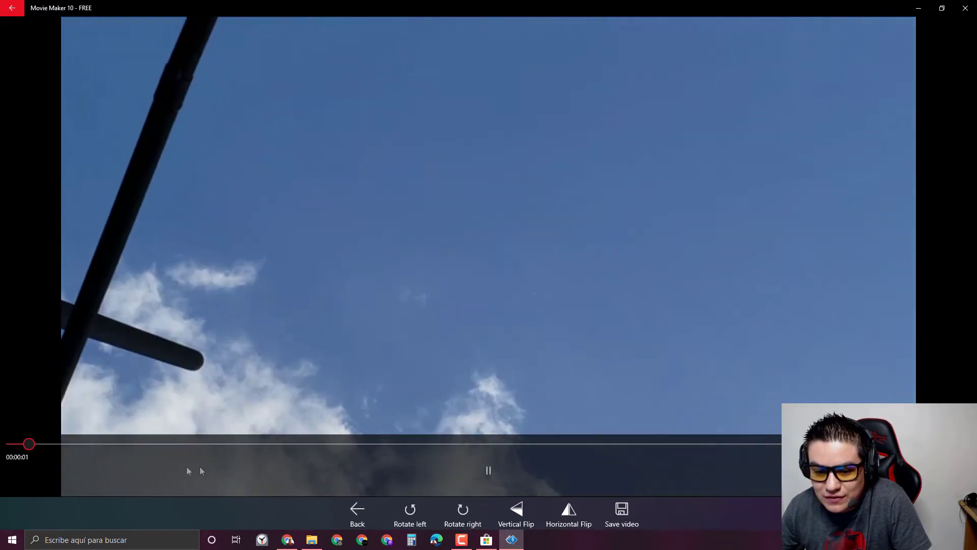
{"action": "left_click_drag", "start_coordinate": [42, 446], "coordinate": [786, 442]}
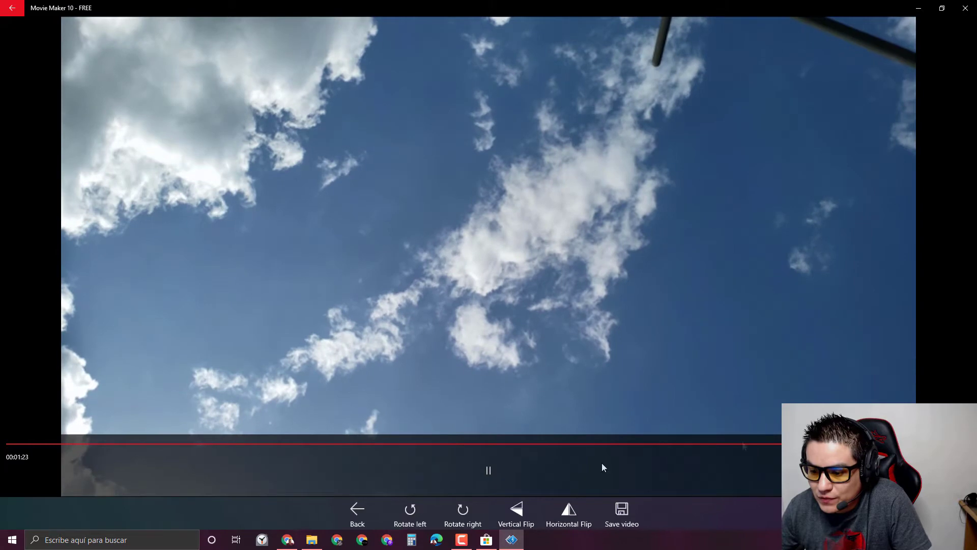
{"action": "left_click", "coordinate": [489, 469]}
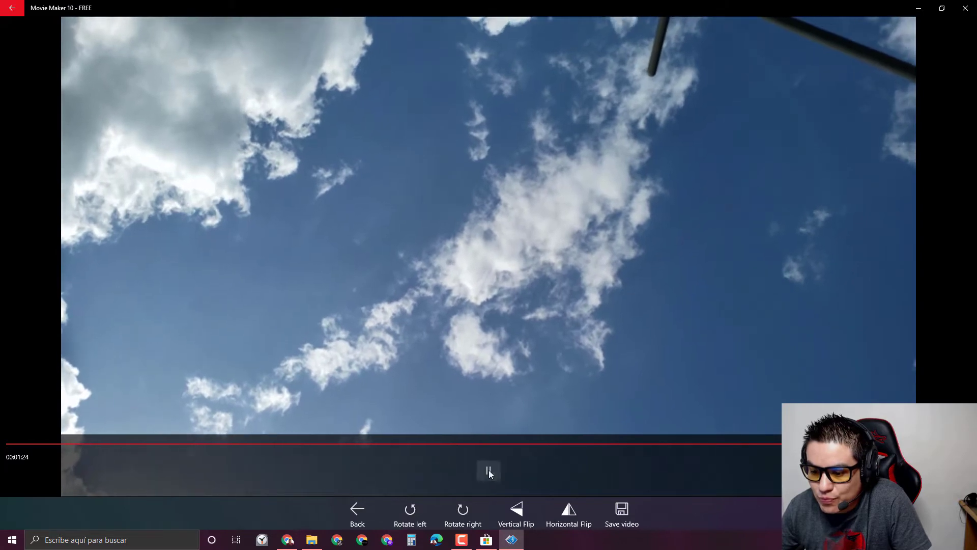
Rotate the video two more quarter turns to the right and preview it from about its middle
{"action": "left_click", "coordinate": [462, 509]}
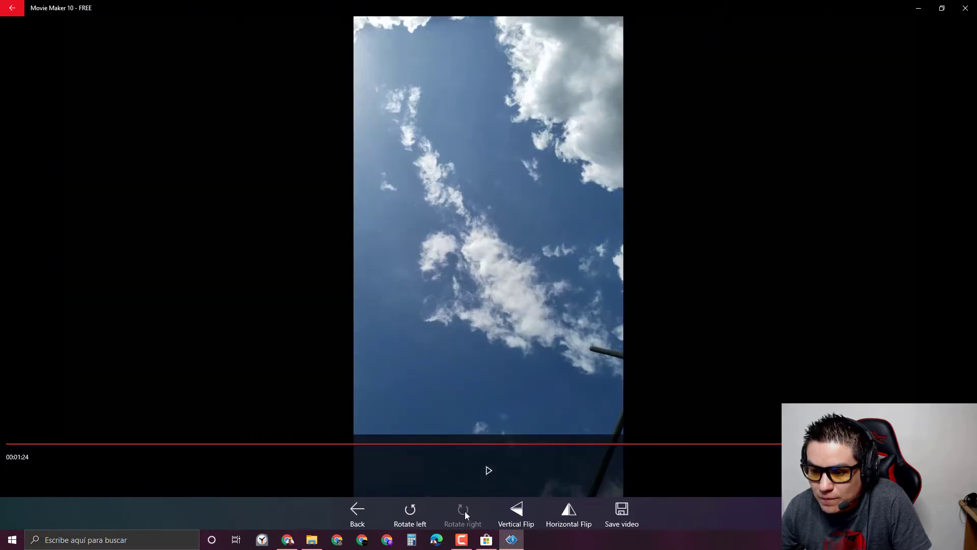
{"action": "left_click", "coordinate": [463, 508]}
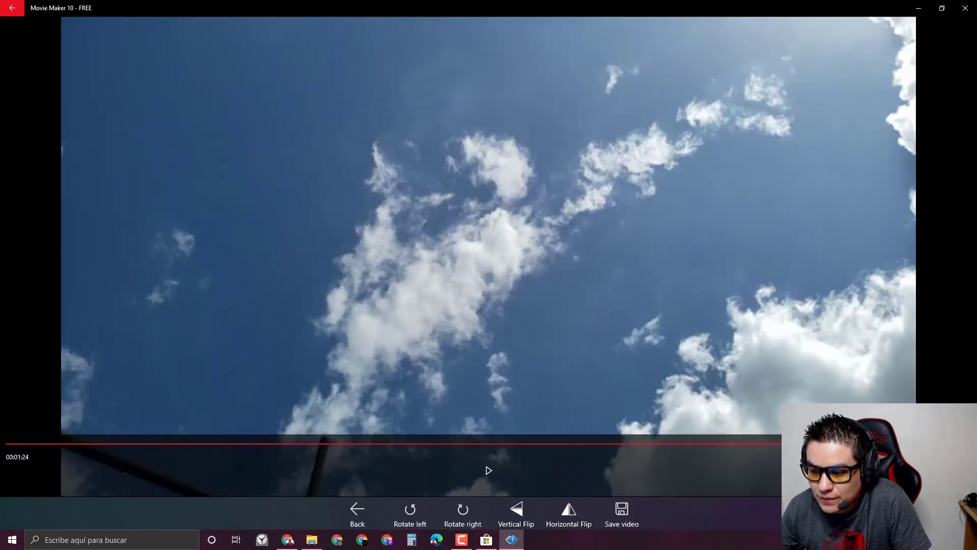
{"action": "left_click_drag", "start_coordinate": [745, 445], "coordinate": [637, 431]}
{"action": "left_click", "coordinate": [518, 443]}
{"action": "left_click", "coordinate": [488, 470]}
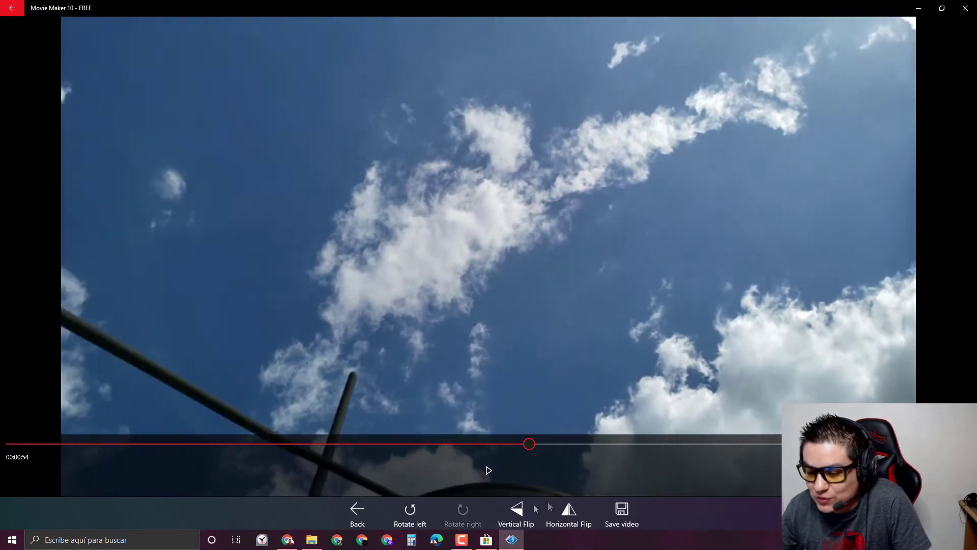
{"action": "left_click", "coordinate": [489, 470]}
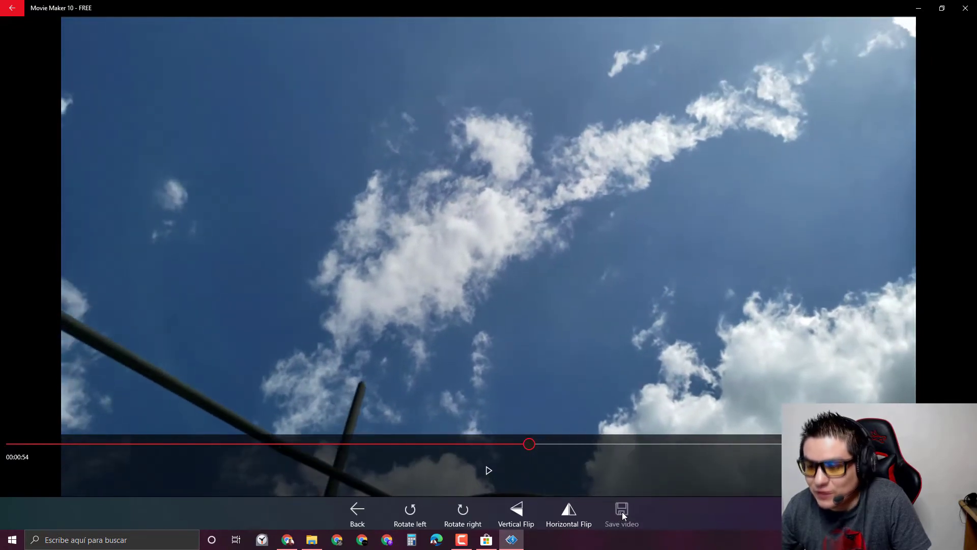
Start saving the rotated video as a Full HD movie in MP4 format with the hardware encoder
{"action": "left_click", "coordinate": [622, 512]}
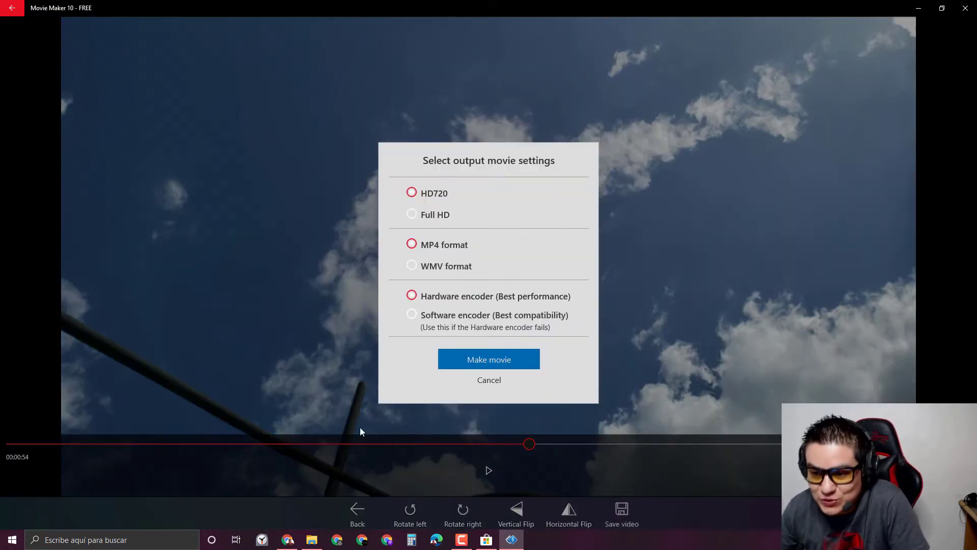
{"action": "left_click", "coordinate": [490, 296]}
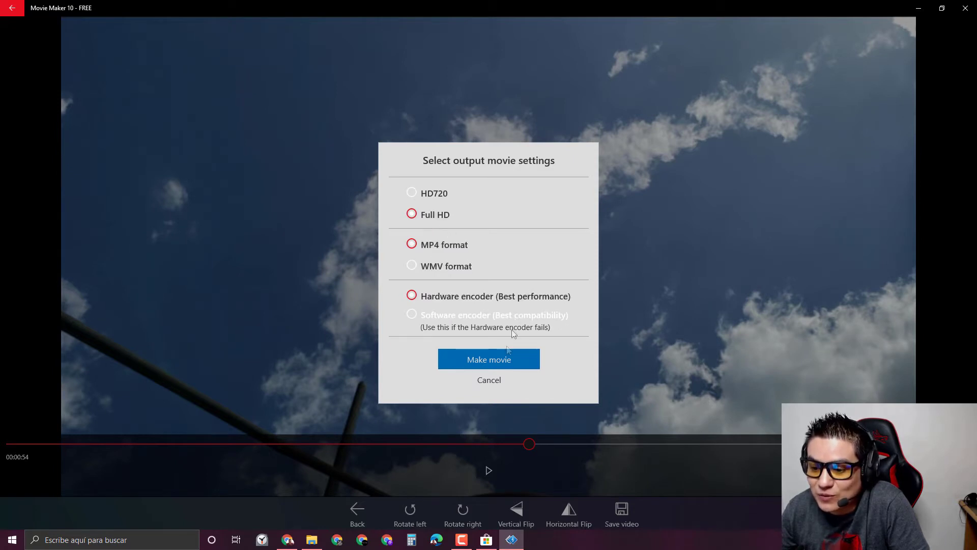
{"action": "left_click", "coordinate": [493, 361]}
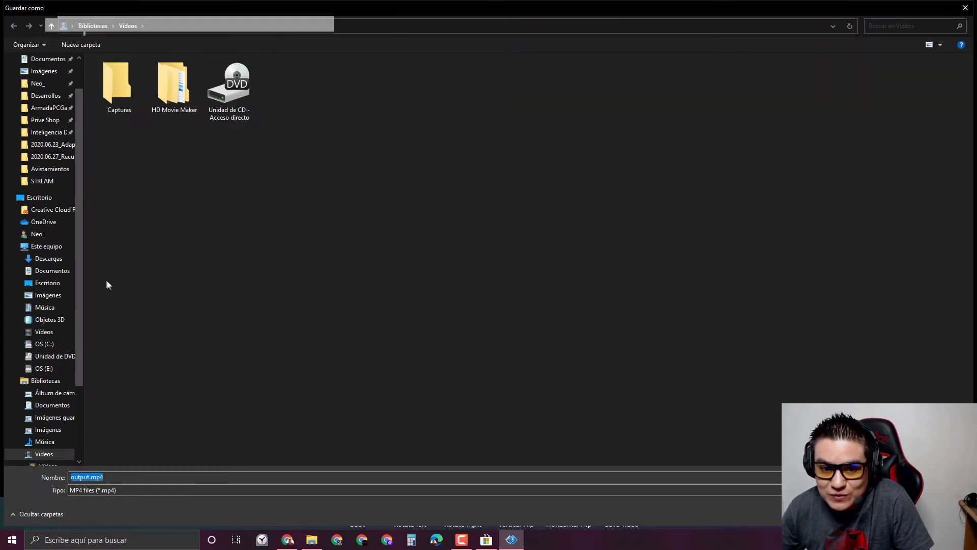
Set the save location to the Avistamientos folder inside the Photos directory under Documents
{"action": "left_click_drag", "start_coordinate": [85, 274], "coordinate": [58, 264]}
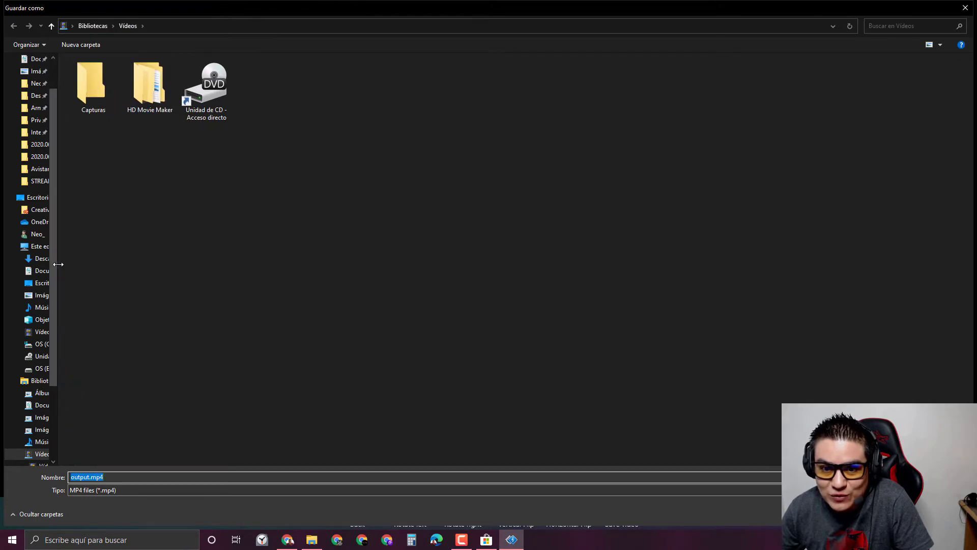
{"action": "left_click", "coordinate": [157, 26]}
{"action": "type", "text": "C:\\Users\\Neo_\\Documents\\Neo_\\Photos\\Avistamientos"}
{"action": "key", "text": "ctrl+a"}
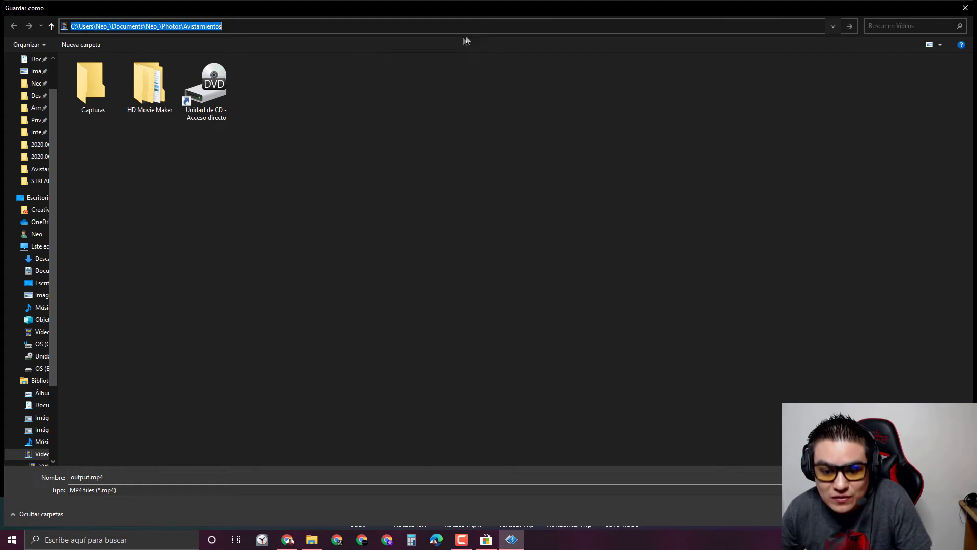
{"action": "key", "text": "Return"}
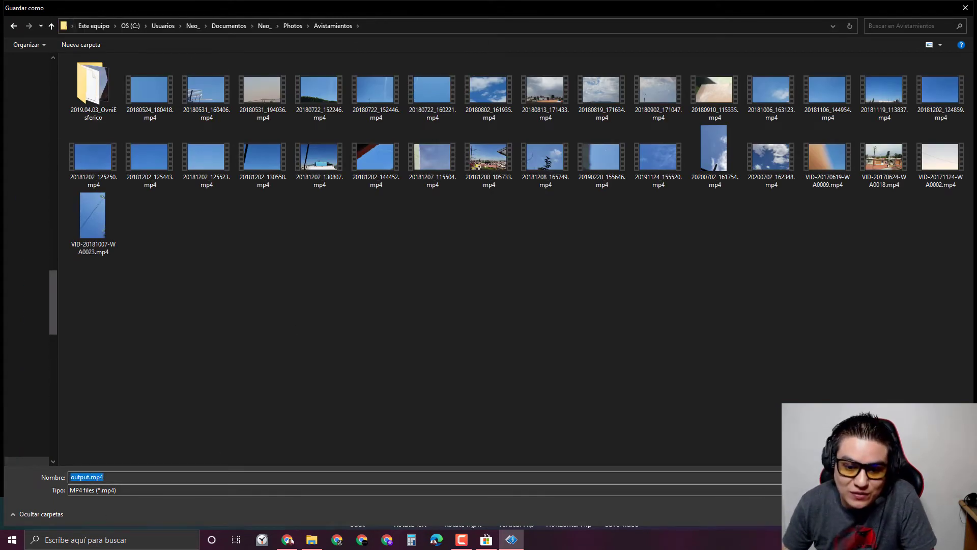
Save the movie as 2020.07.02_Output.mp4 and close the finished video's preview
{"action": "left_click", "coordinate": [90, 477]}
{"action": "double_click", "coordinate": [88, 476]}
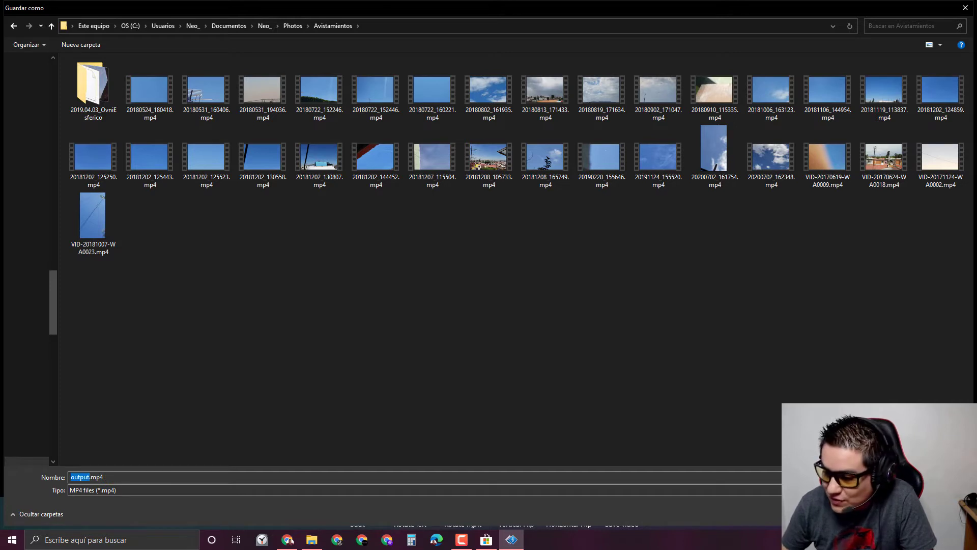
{"action": "type", "text": "2020.07.02_O"}
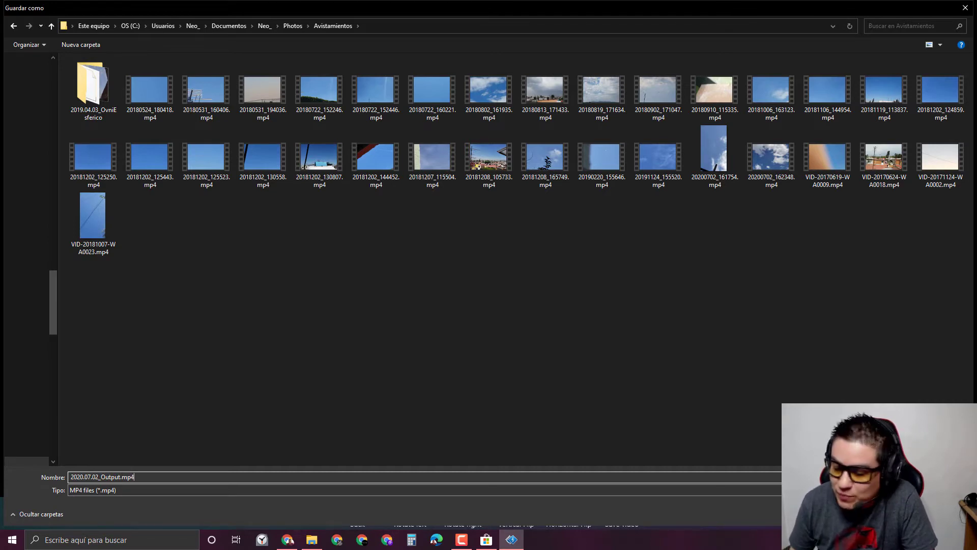
{"action": "key", "text": "Return"}
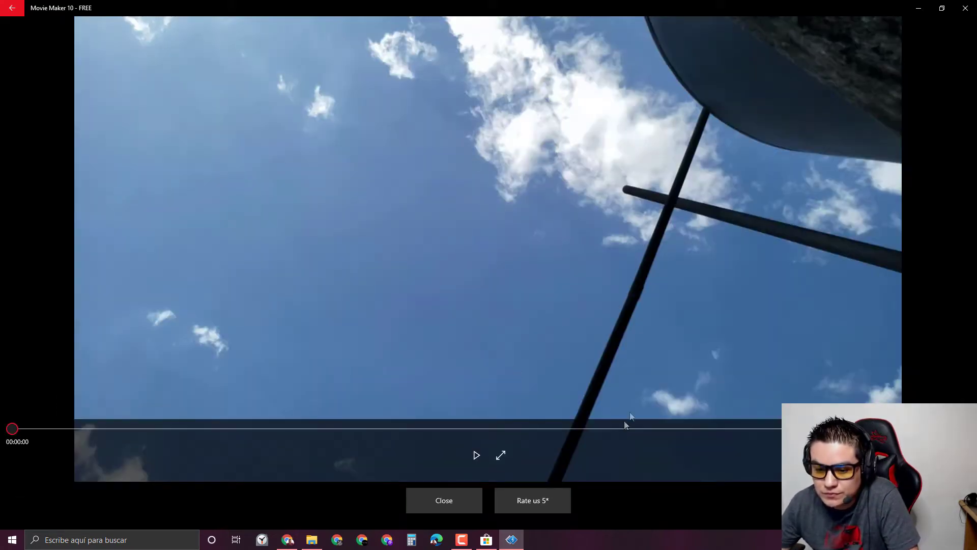
{"action": "left_click", "coordinate": [461, 499]}
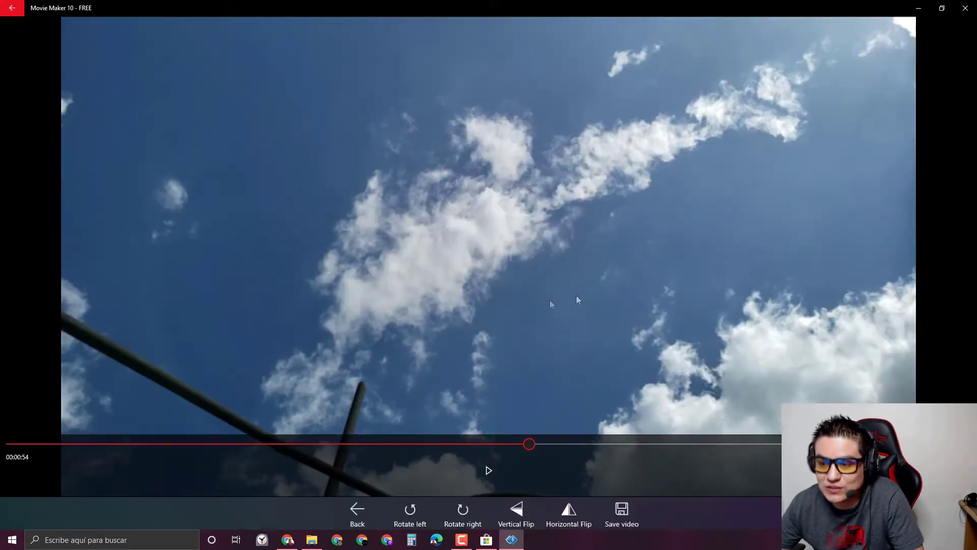
Switch to File Explorer and open the exported 2020.07.02_Output.mp4 from the Avistamientos folder
{"action": "left_click", "coordinate": [312, 539]}
{"action": "left_click", "coordinate": [550, 389]}
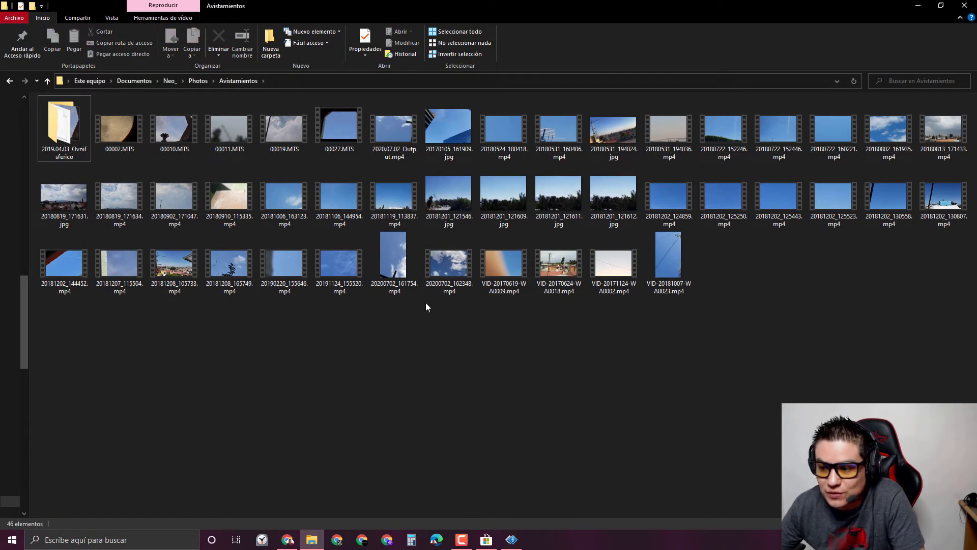
{"action": "left_click", "coordinate": [442, 280]}
{"action": "key", "text": "2"}
{"action": "key", "text": "0"}
{"action": "key", "text": "2"}
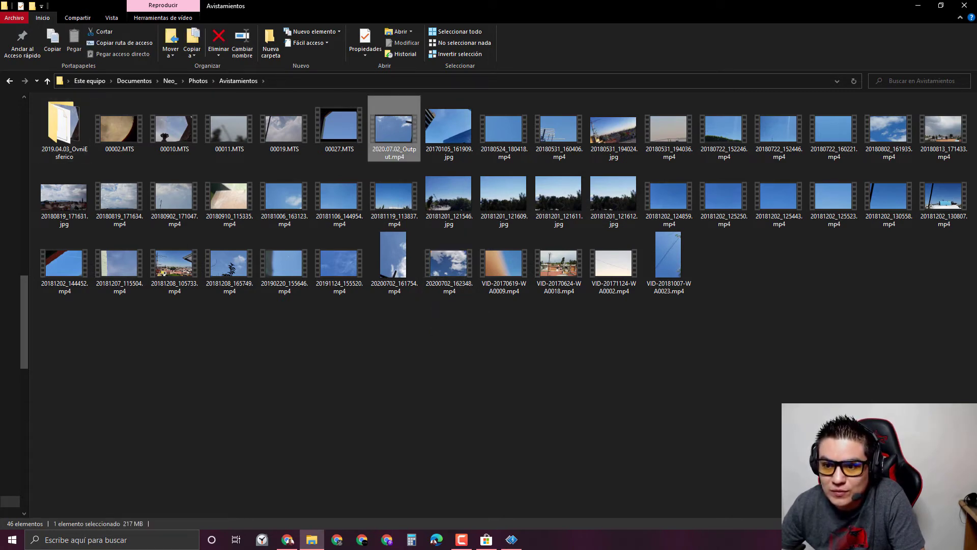
{"action": "key", "text": "Down"}
{"action": "key", "text": "Up"}
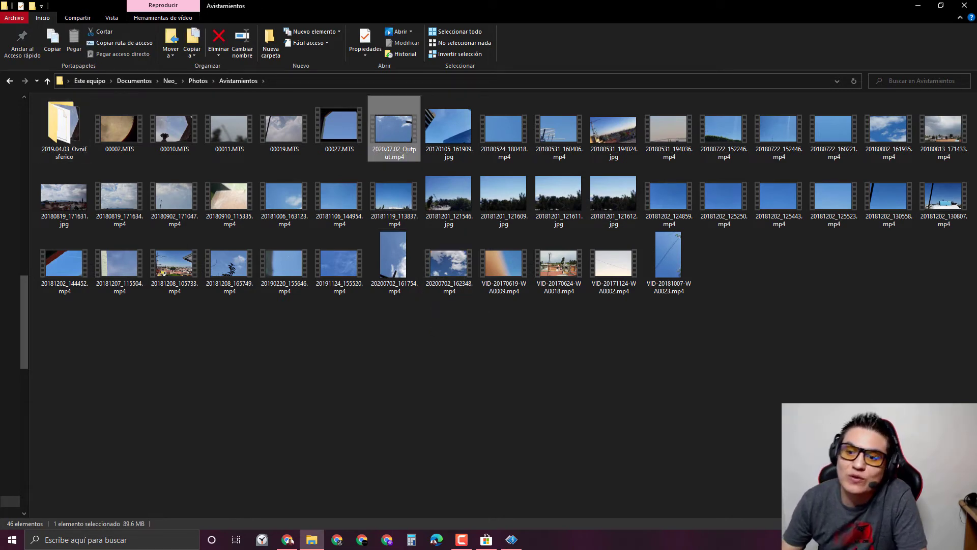
{"action": "key", "text": "Return"}
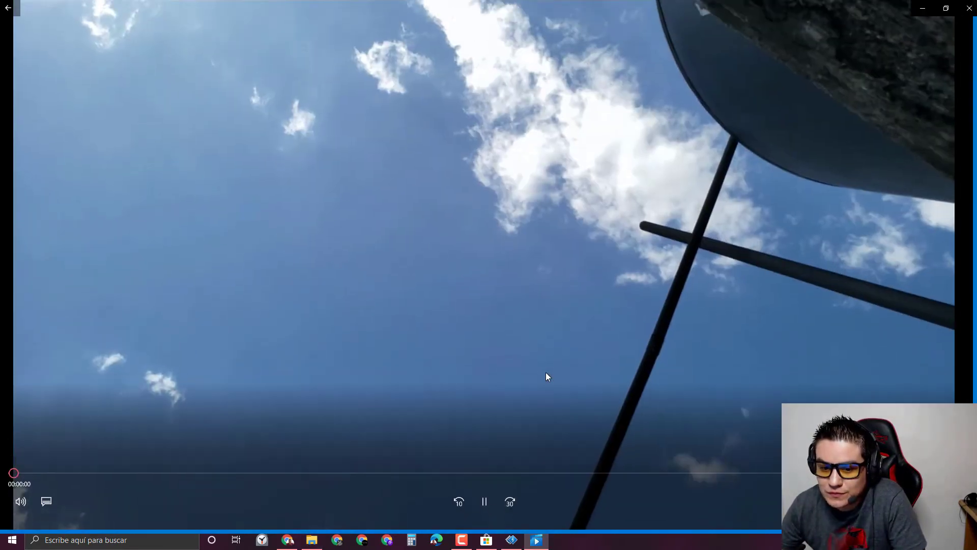
Play the exported video full screen, skip to about its middle, and close the player
{"action": "double_click", "coordinate": [546, 376]}
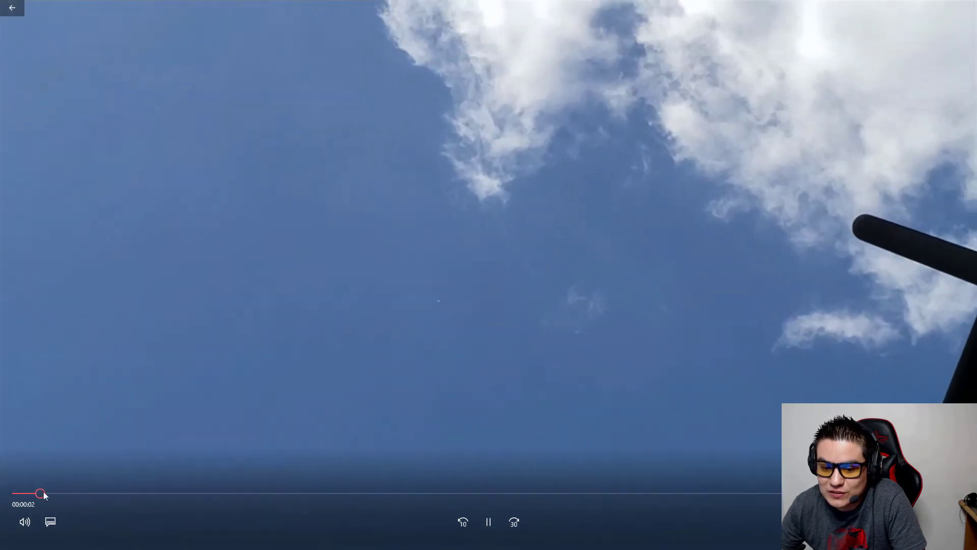
{"action": "left_click_drag", "start_coordinate": [43, 492], "coordinate": [446, 492]}
{"action": "key", "text": "Escape"}
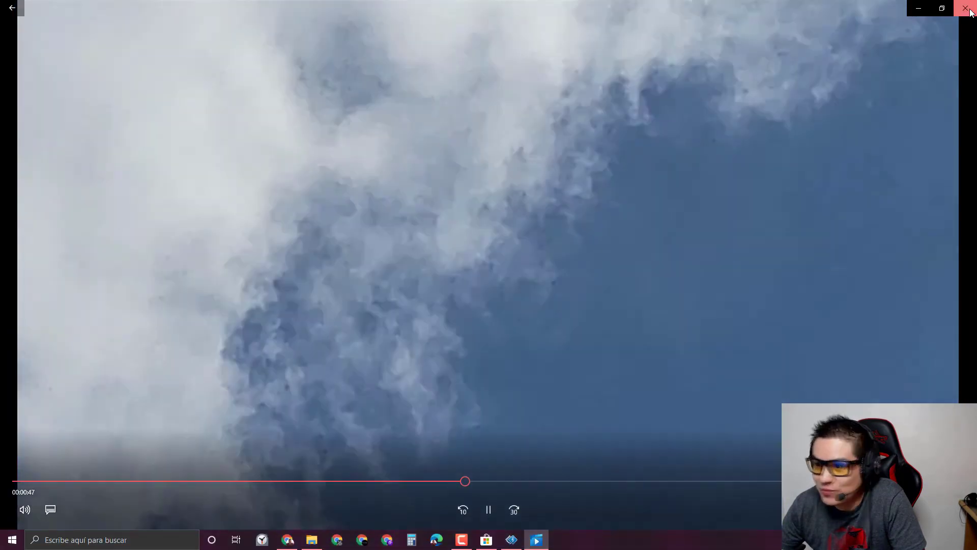
{"action": "left_click", "coordinate": [970, 12]}
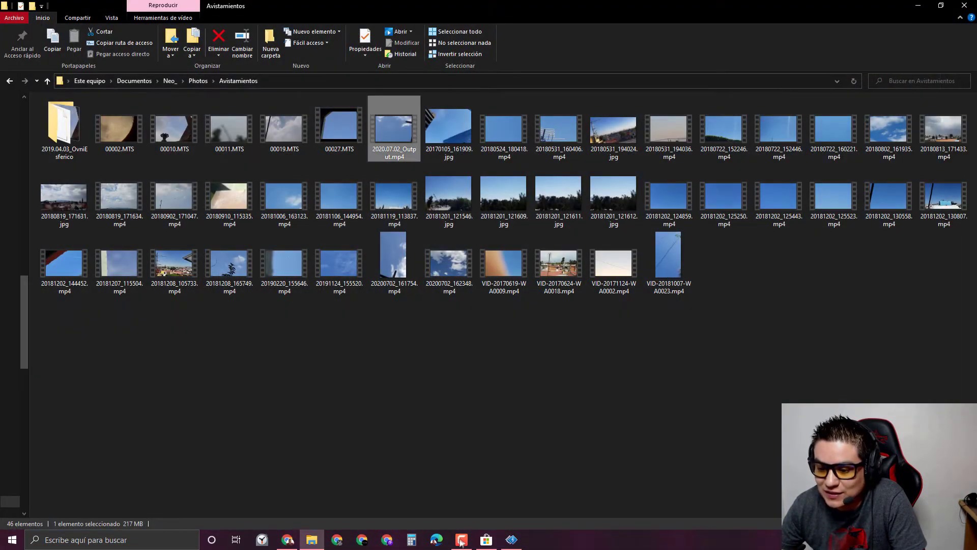
Switch back to Movie Maker 10 - FREE, review the output movie settings for saving the video, and cancel without making a movie
{"action": "left_click", "coordinate": [512, 539]}
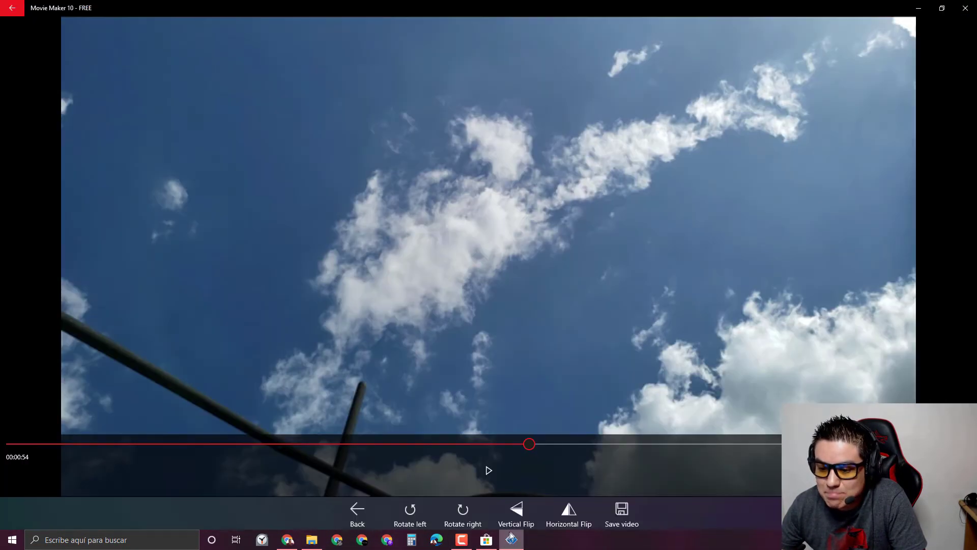
{"action": "left_click", "coordinate": [622, 513]}
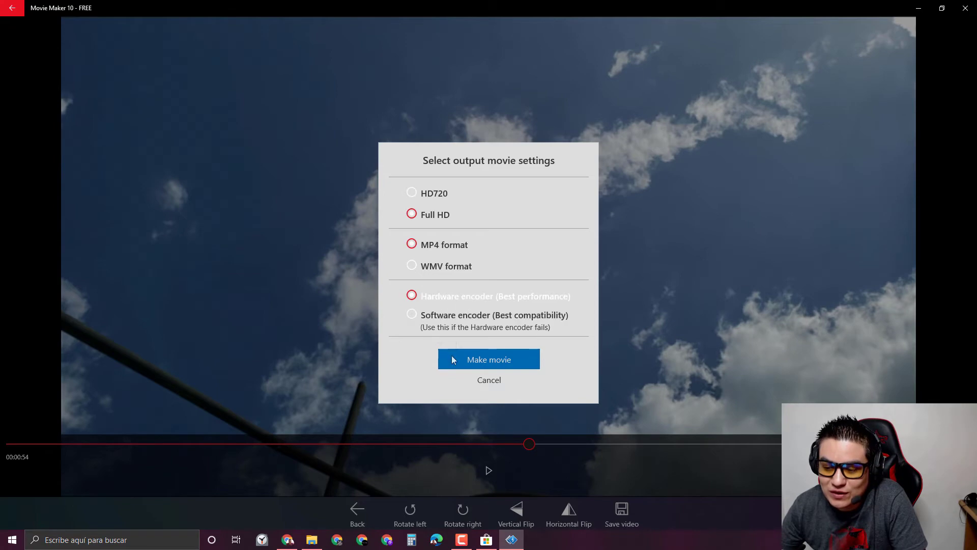
{"action": "left_click", "coordinate": [490, 383]}
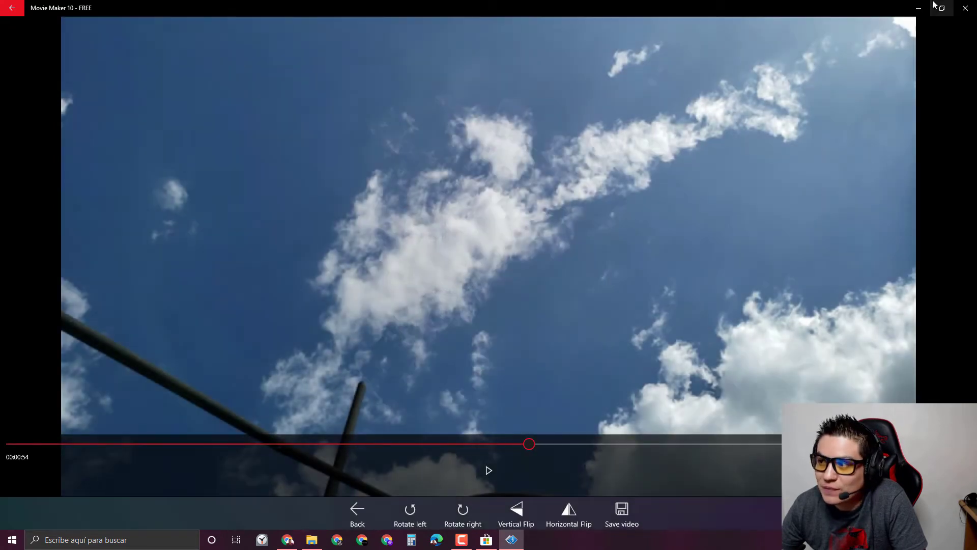
Close Movie Maker 10 - FREE, search Windows for "movie", and launch HD Movie Maker - PRO
{"action": "left_click", "coordinate": [966, 8]}
{"action": "left_click", "coordinate": [12, 541]}
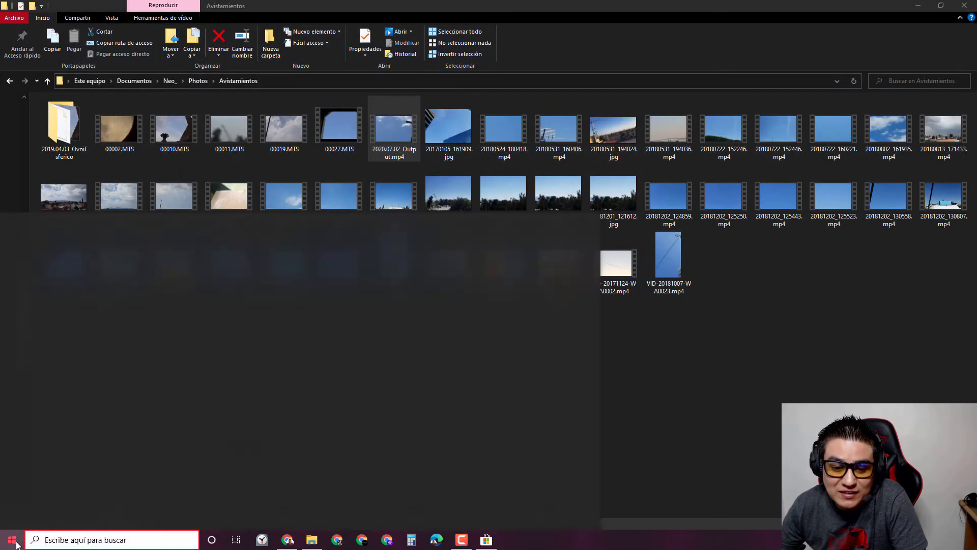
{"action": "type", "text": "movie"}
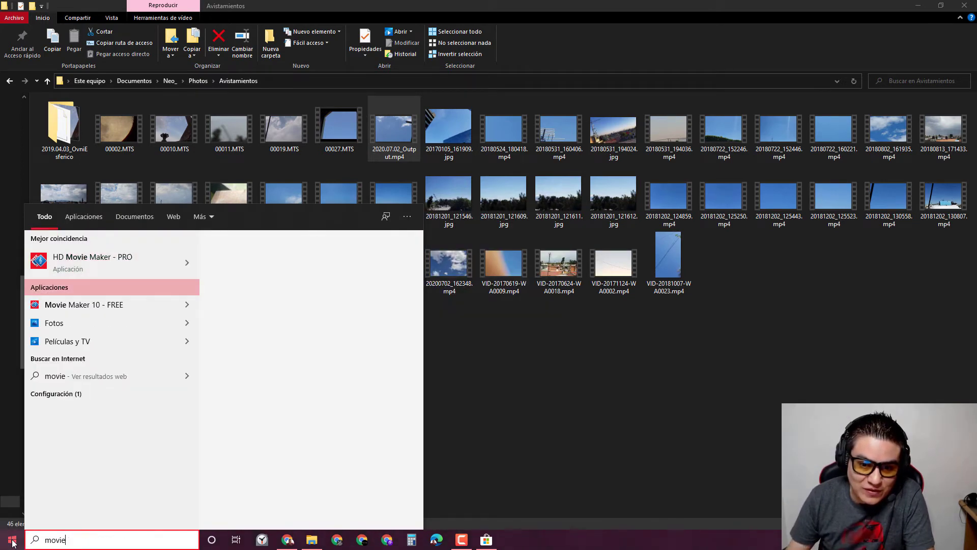
{"action": "key", "text": "Down"}
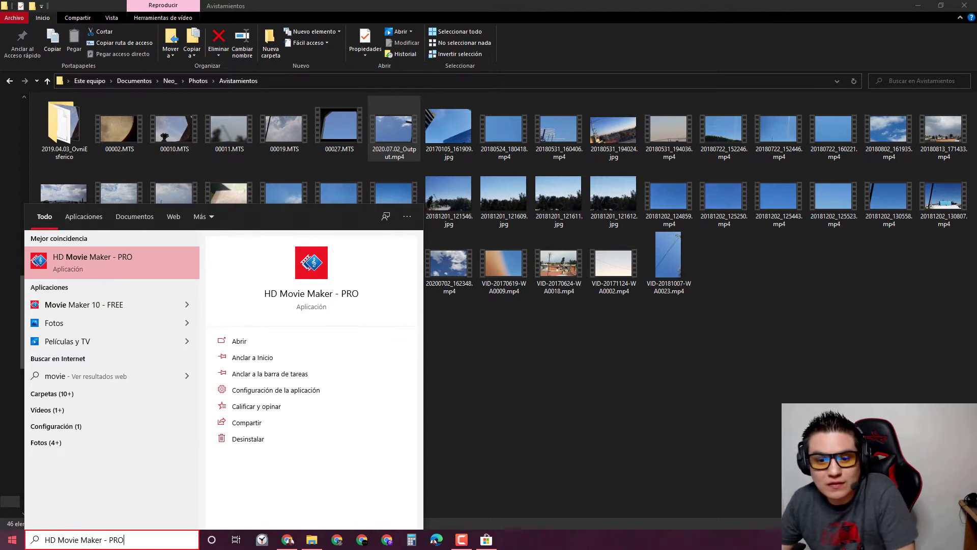
{"action": "key", "text": "Return"}
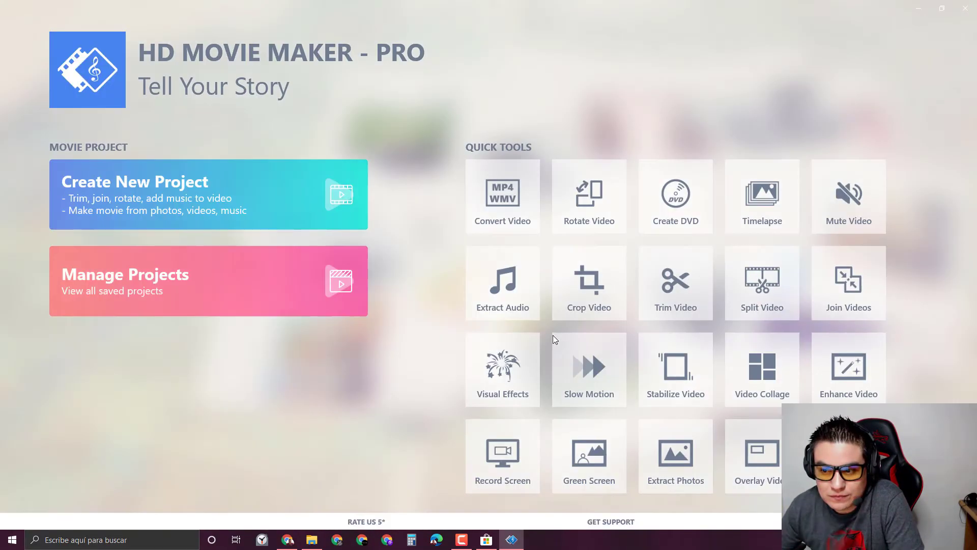
Load 20200702_161754.mp4 into the Rotate Video tool and rotate it a quarter turn to the left
{"action": "left_click", "coordinate": [575, 197]}
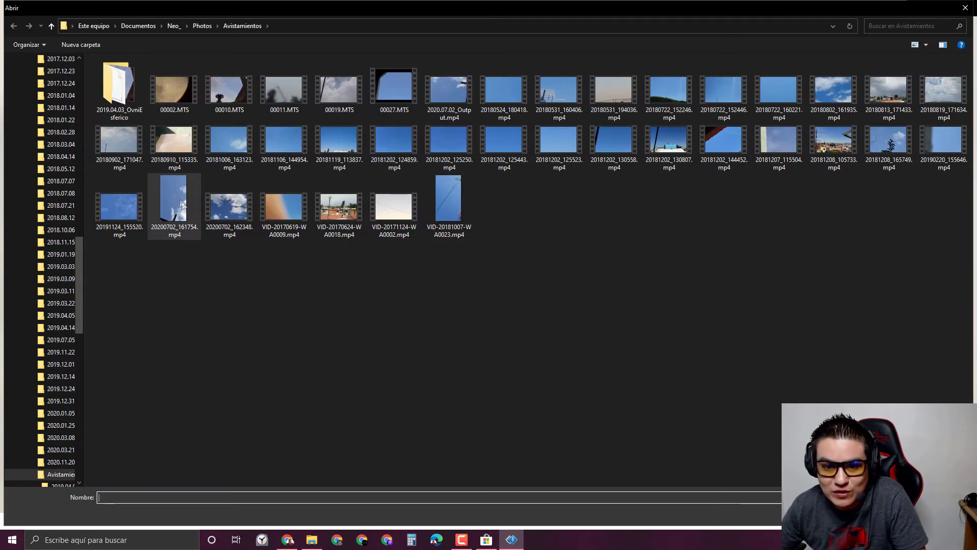
{"action": "double_click", "coordinate": [182, 203]}
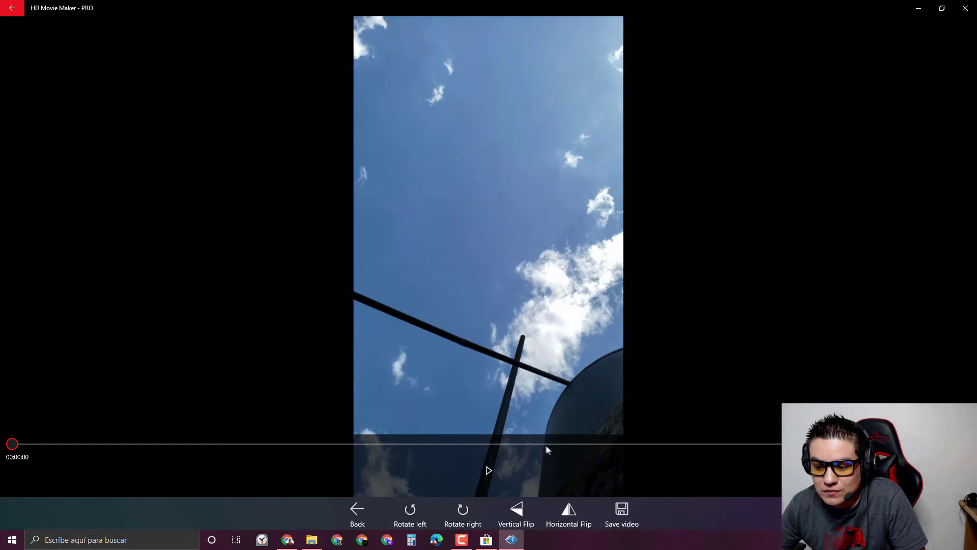
{"action": "left_click", "coordinate": [417, 513]}
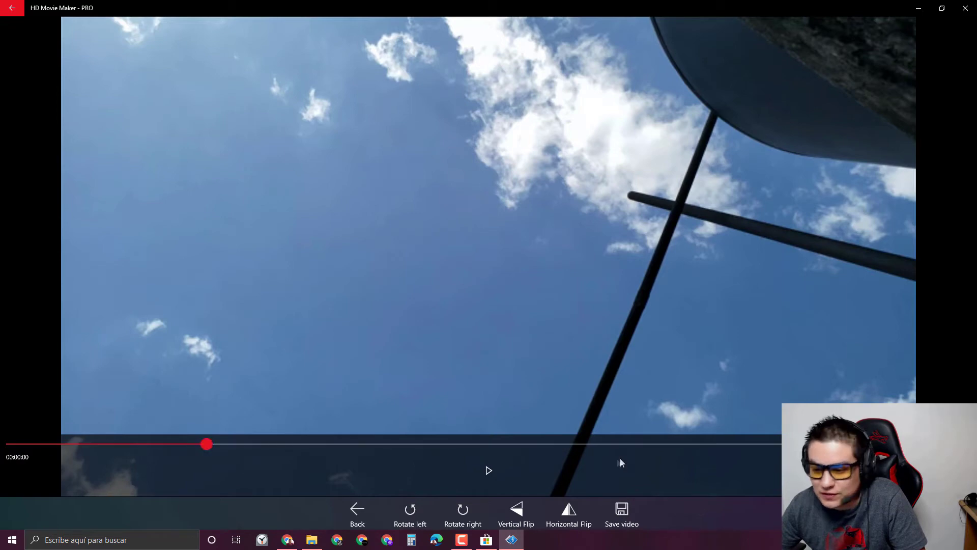
Preview the rotated video past its middle and select Full HD in its output movie settings
{"action": "left_click_drag", "start_coordinate": [666, 448], "coordinate": [688, 443]}
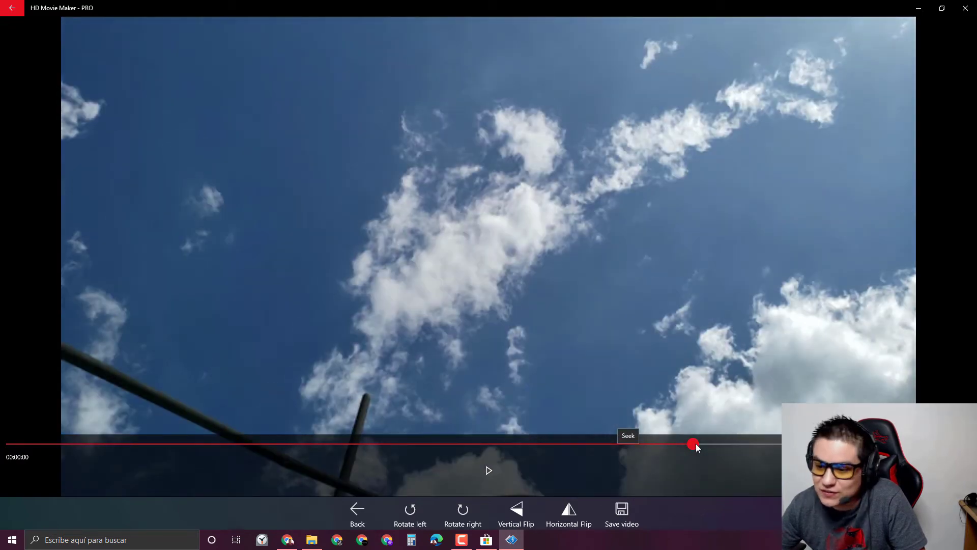
{"action": "left_click", "coordinate": [629, 508]}
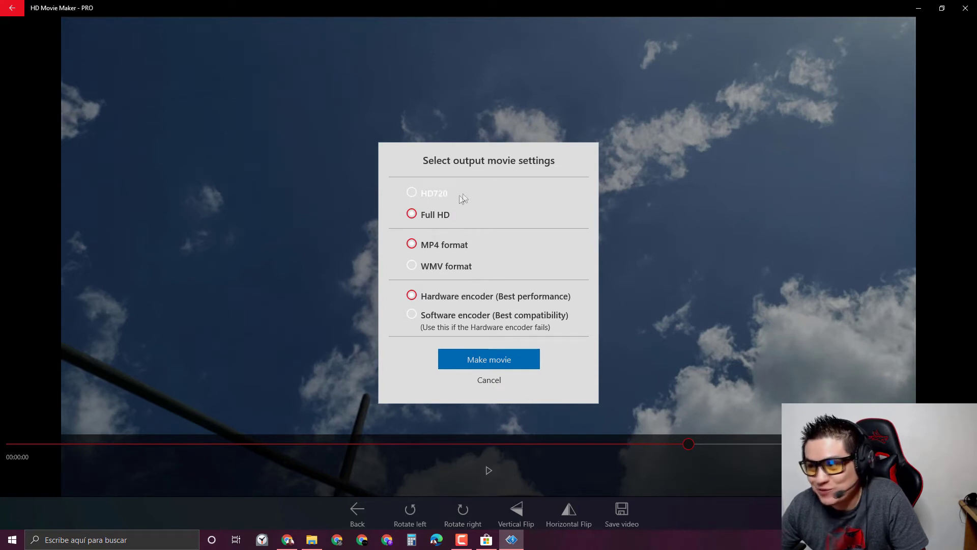
{"action": "left_click", "coordinate": [439, 214]}
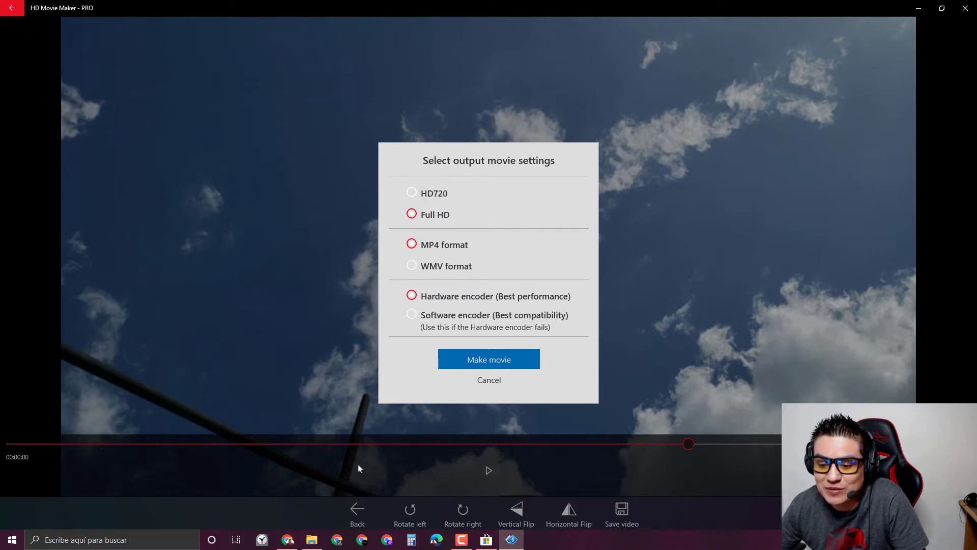
Switch to File Explorer and show the detailed file properties of the original 20200702_161754.mp4
{"action": "left_click", "coordinate": [312, 541]}
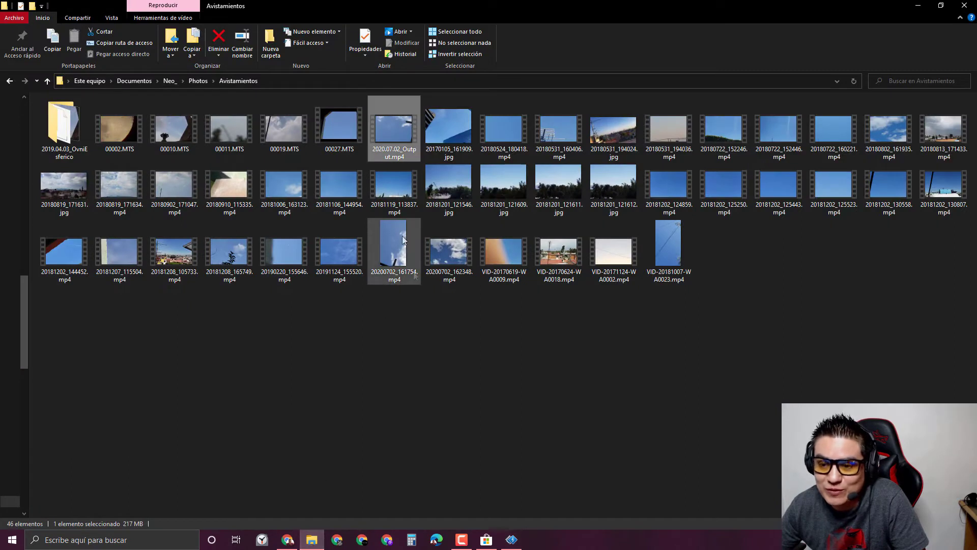
{"action": "double_click", "coordinate": [383, 144]}
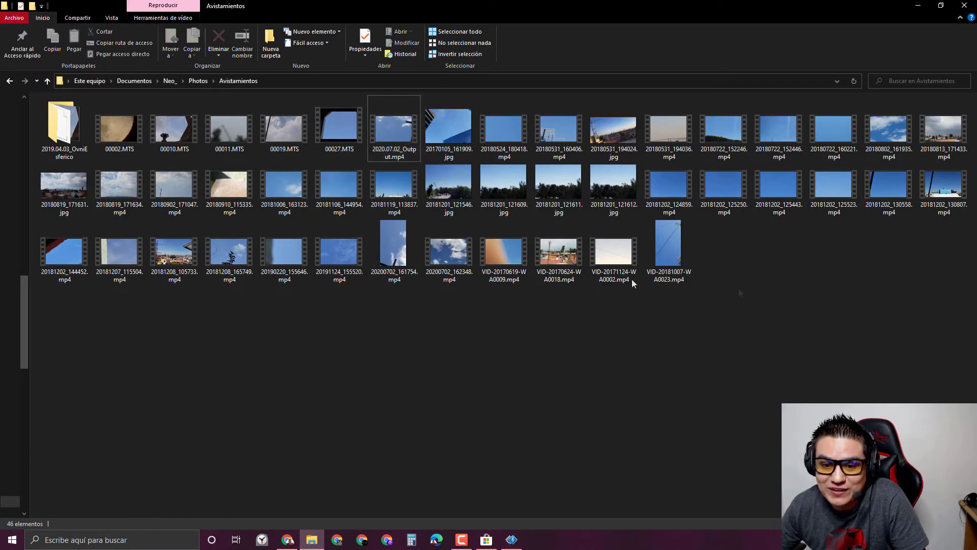
{"action": "left_click", "coordinate": [398, 261]}
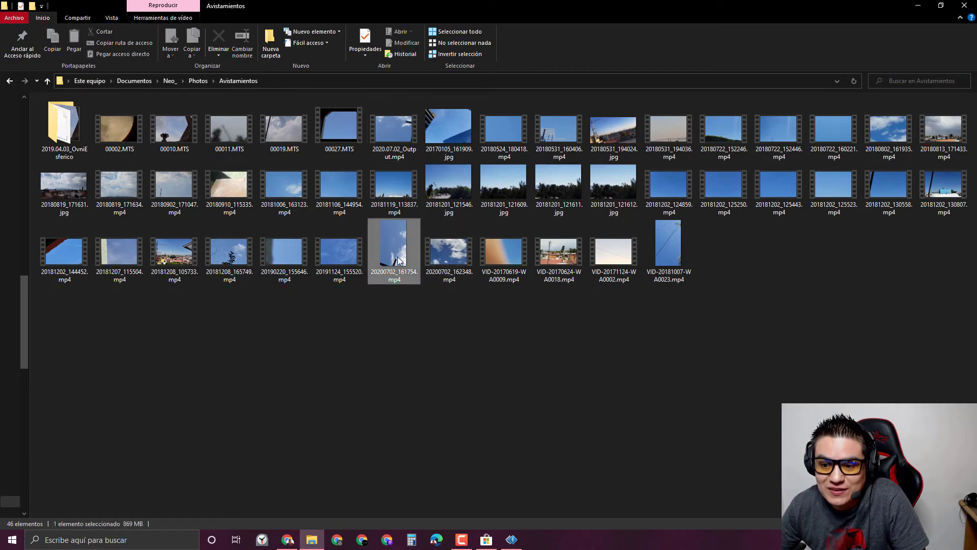
{"action": "right_click", "coordinate": [399, 261]}
{"action": "left_click", "coordinate": [457, 513]}
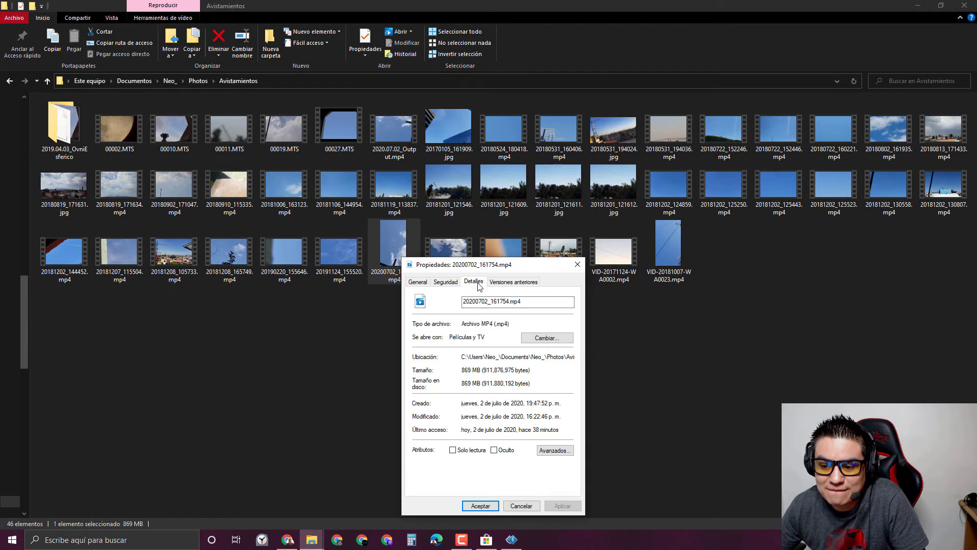
{"action": "left_click", "coordinate": [478, 284]}
{"action": "left_click_drag", "start_coordinate": [508, 272], "coordinate": [509, 132]}
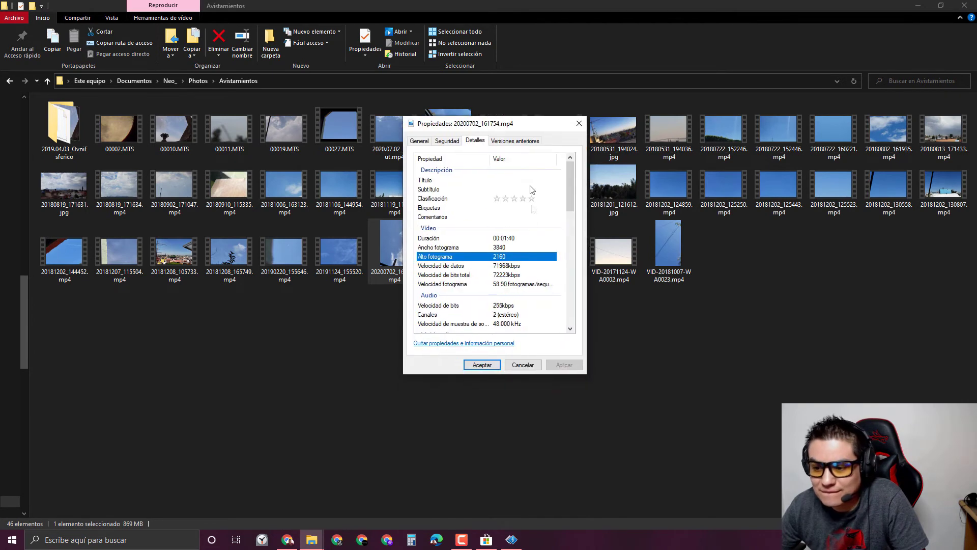
Examine the original video's frame width, frame height and frame rate in its file details
{"action": "scroll", "coordinate": [536, 259], "scroll_direction": "down", "scroll_amount": 5}
{"action": "scroll", "coordinate": [536, 259], "scroll_direction": "up", "scroll_amount": 4}
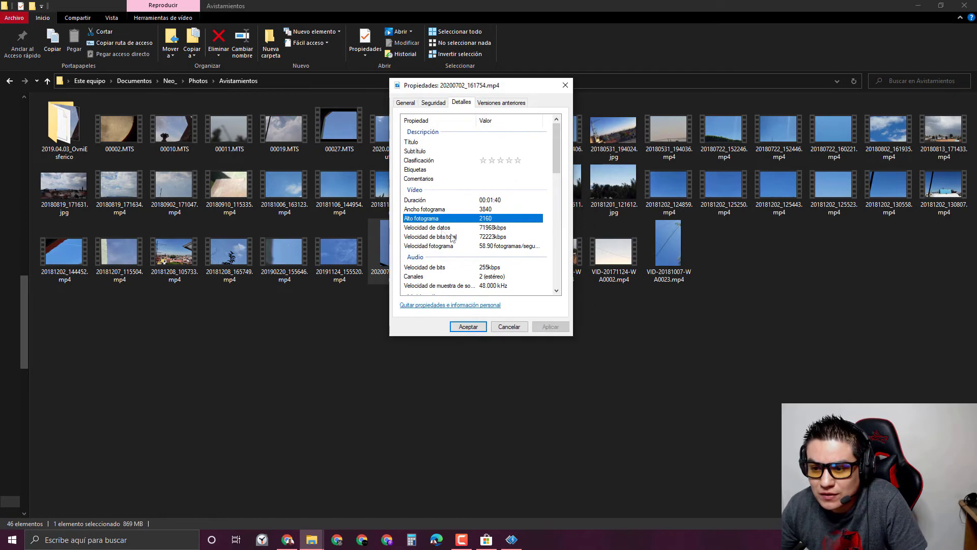
{"action": "left_click", "coordinate": [482, 210]}
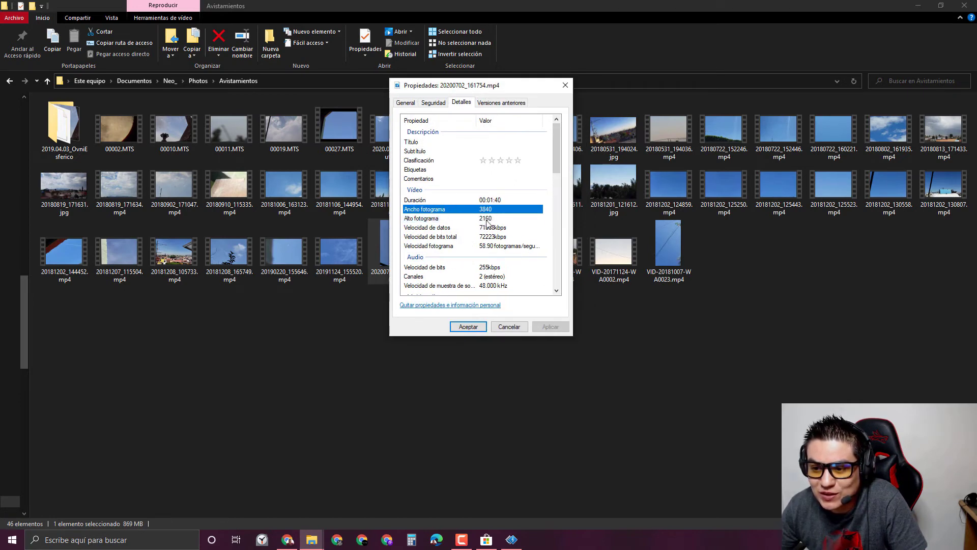
{"action": "left_click", "coordinate": [486, 221]}
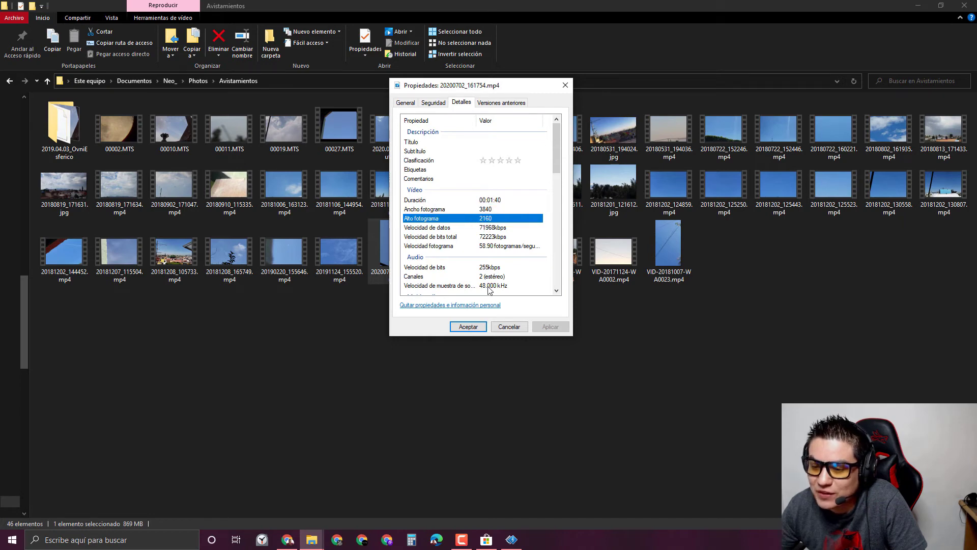
{"action": "left_click", "coordinate": [496, 247]}
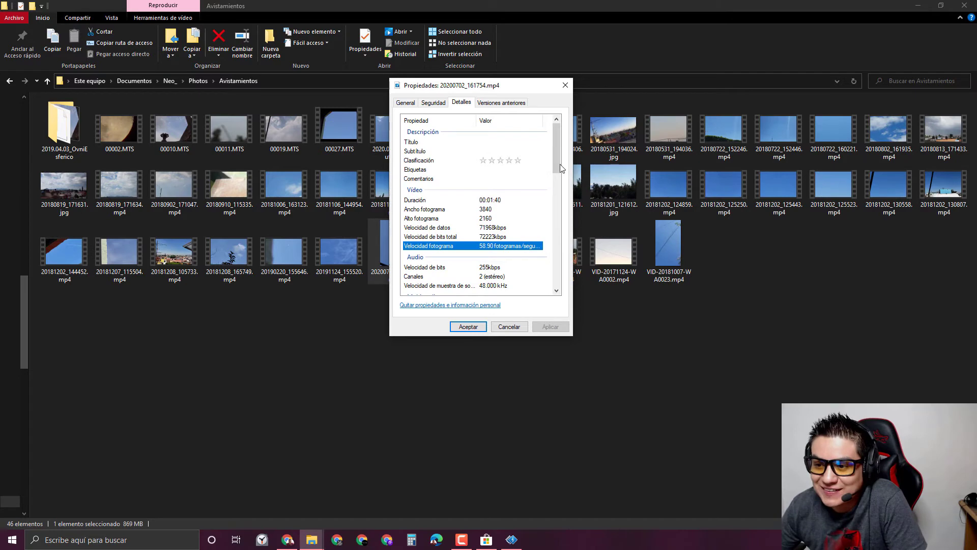
{"action": "scroll", "coordinate": [551, 234], "scroll_direction": "down", "scroll_amount": 5}
{"action": "scroll", "coordinate": [551, 234], "scroll_direction": "down", "scroll_amount": 5}
{"action": "scroll", "coordinate": [529, 214], "scroll_direction": "up", "scroll_amount": 10}
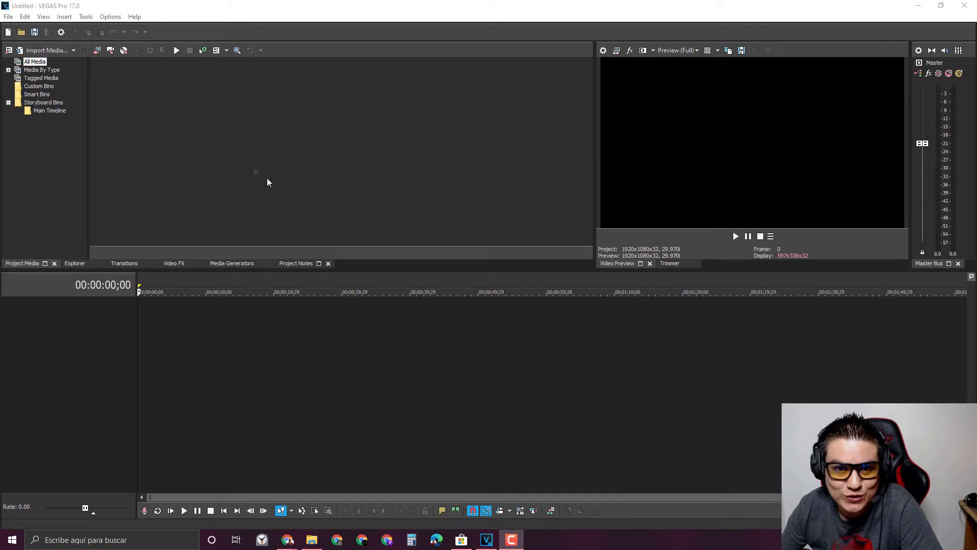
Switch to VEGAS Pro and import 20200702_161754.mp4 from the Avistamientos folder into the project media
{"action": "left_click", "coordinate": [174, 3]}
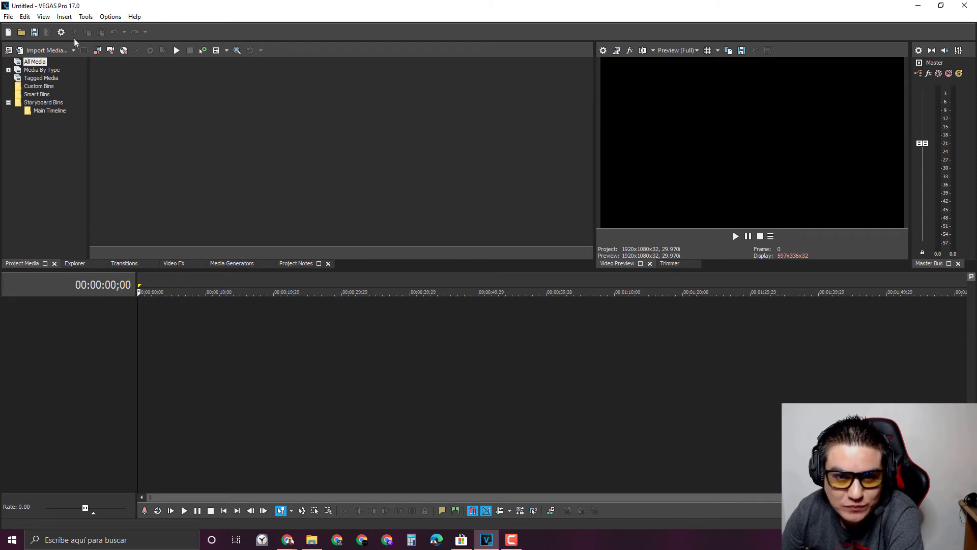
{"action": "left_click", "coordinate": [65, 49]}
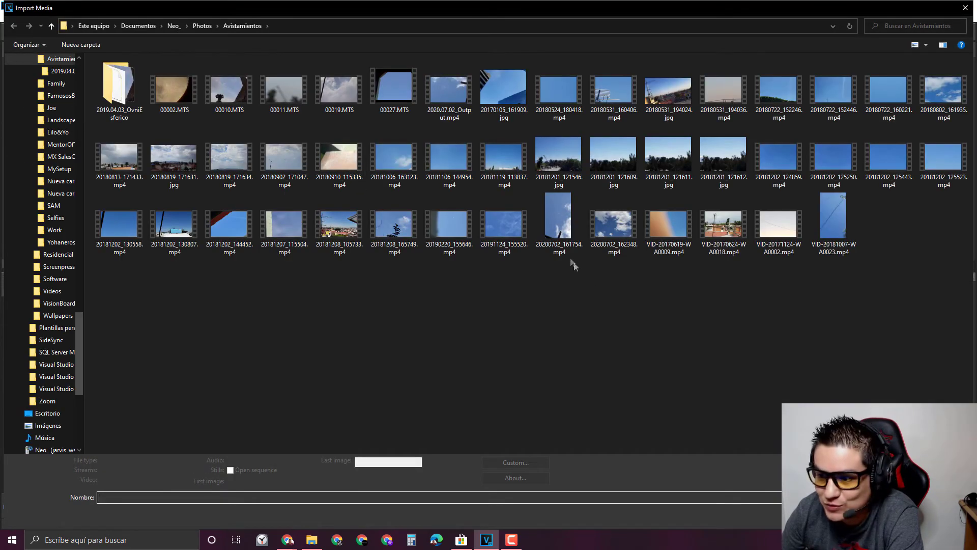
{"action": "double_click", "coordinate": [559, 228]}
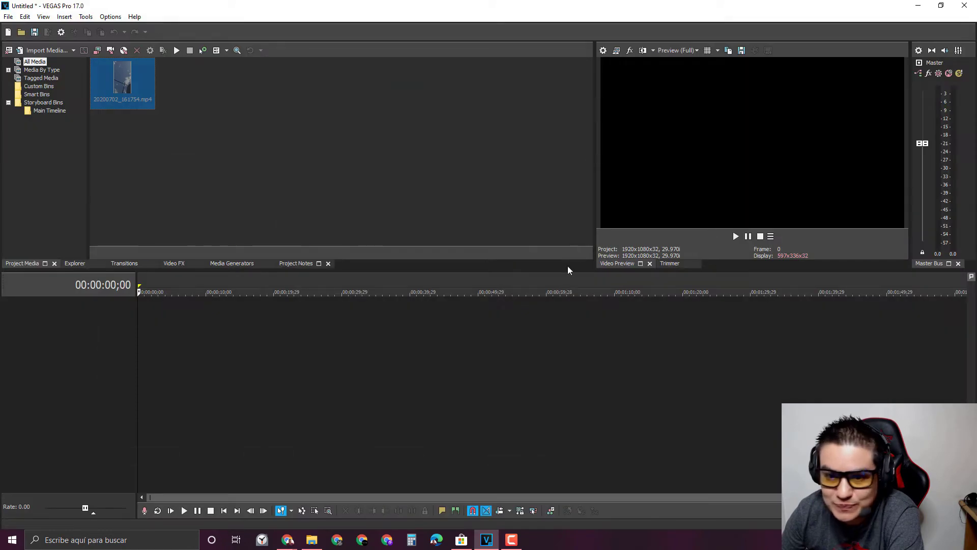
Add the imported clip to the start of the timeline and match the project video settings to this media
{"action": "left_click", "coordinate": [163, 126]}
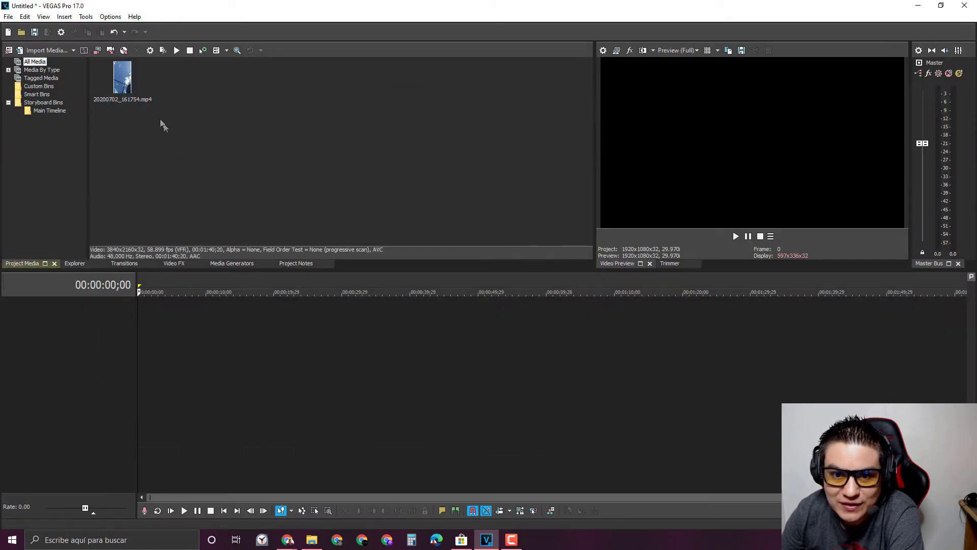
{"action": "left_click_drag", "start_coordinate": [126, 86], "coordinate": [130, 326]}
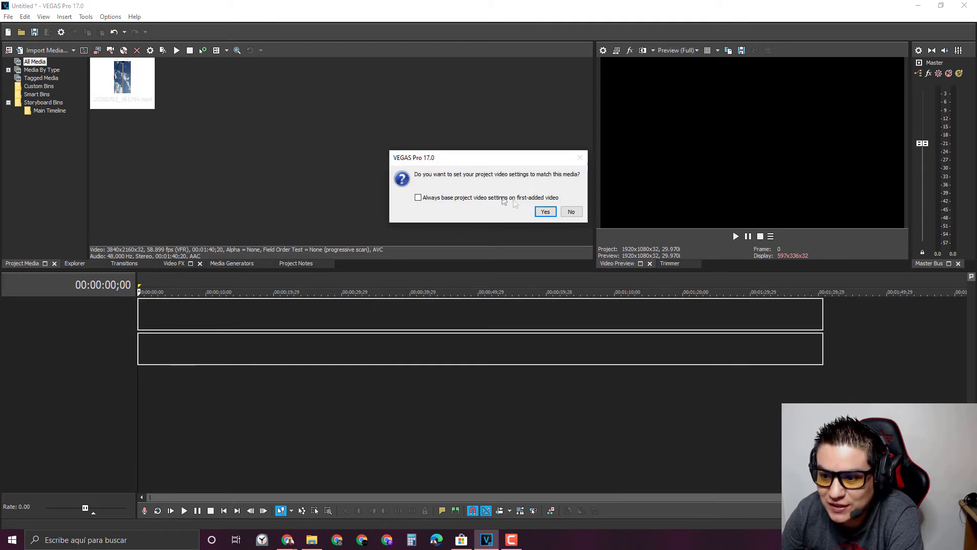
{"action": "left_click", "coordinate": [545, 212]}
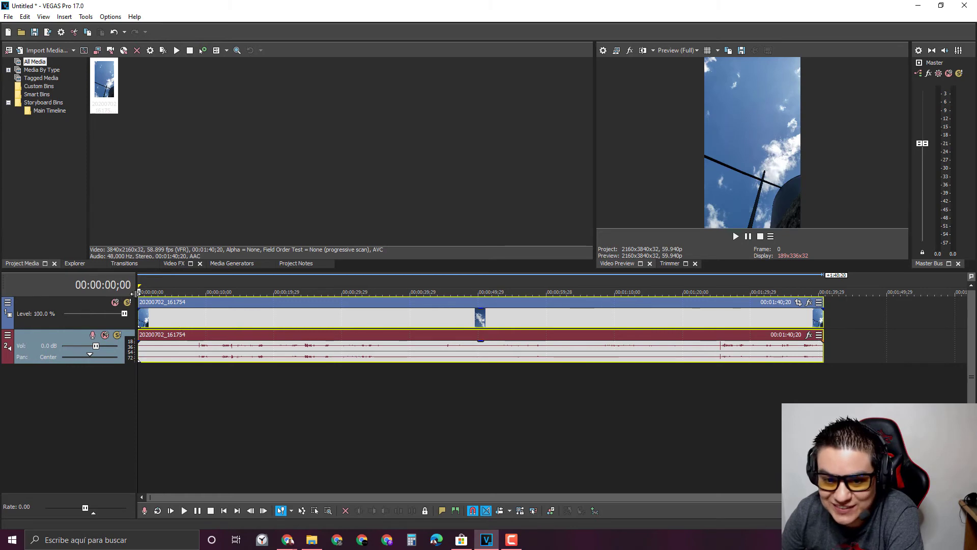
Play the portrait clip from the start and preview it at several points along the timeline
{"action": "key", "text": "space"}
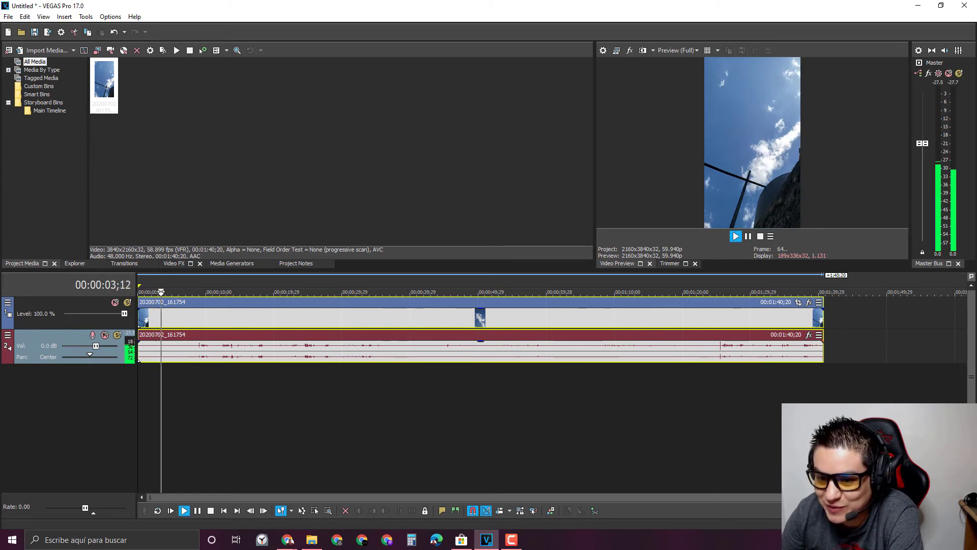
{"action": "left_click", "coordinate": [380, 391]}
{"action": "left_click", "coordinate": [593, 404]}
{"action": "left_click", "coordinate": [321, 393]}
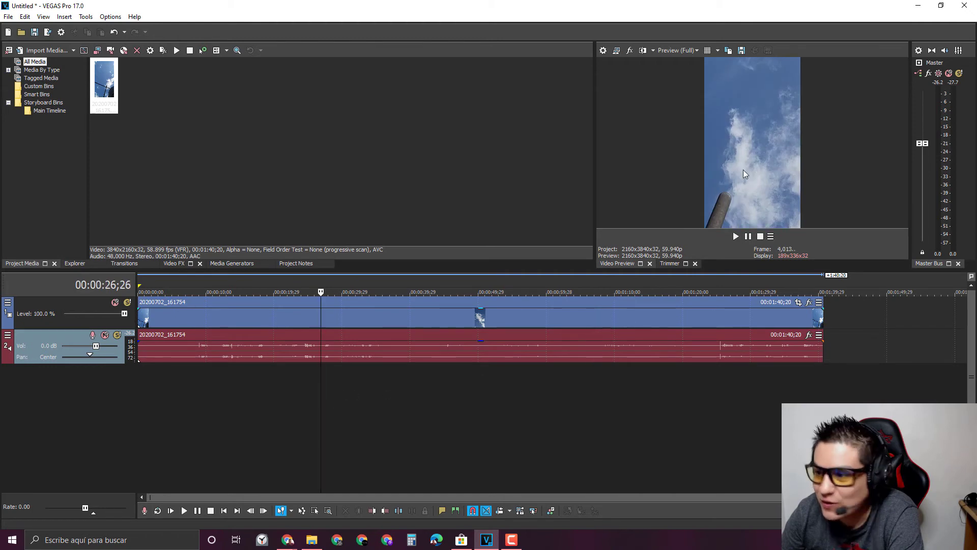
Swap the project's video dimensions to landscape, with width 3,840 and height 2,160
{"action": "left_click", "coordinate": [603, 54]}
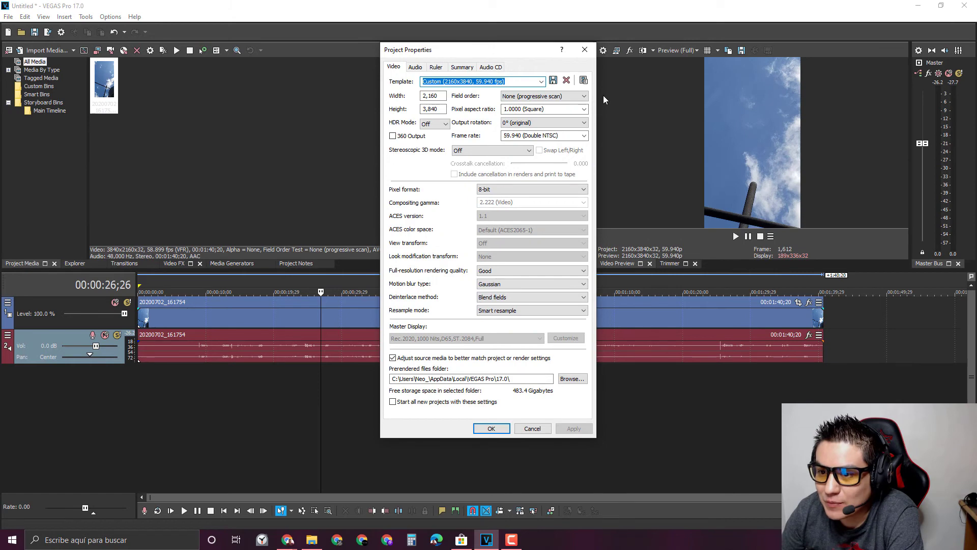
{"action": "double_click", "coordinate": [431, 95]}
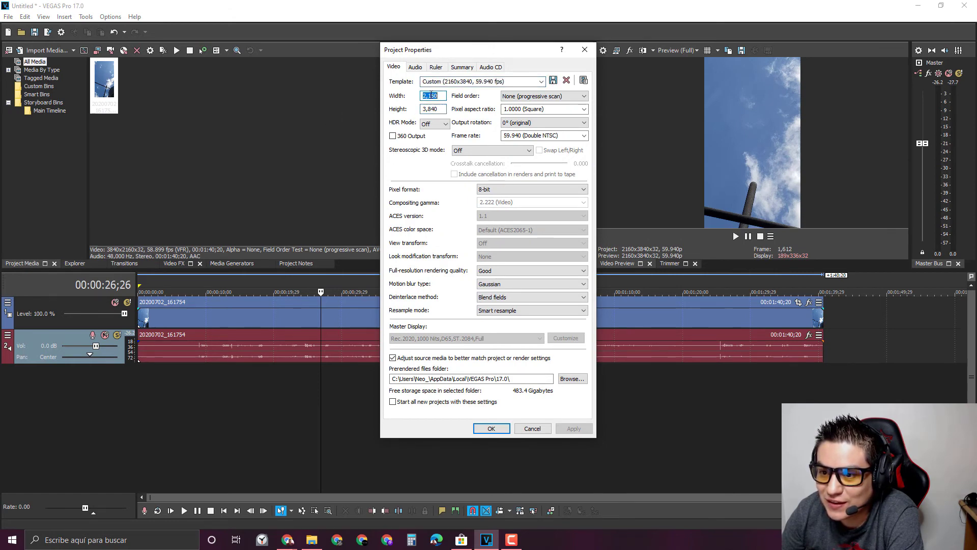
{"action": "double_click", "coordinate": [431, 96]}
{"action": "key", "text": "ctrl+c"}
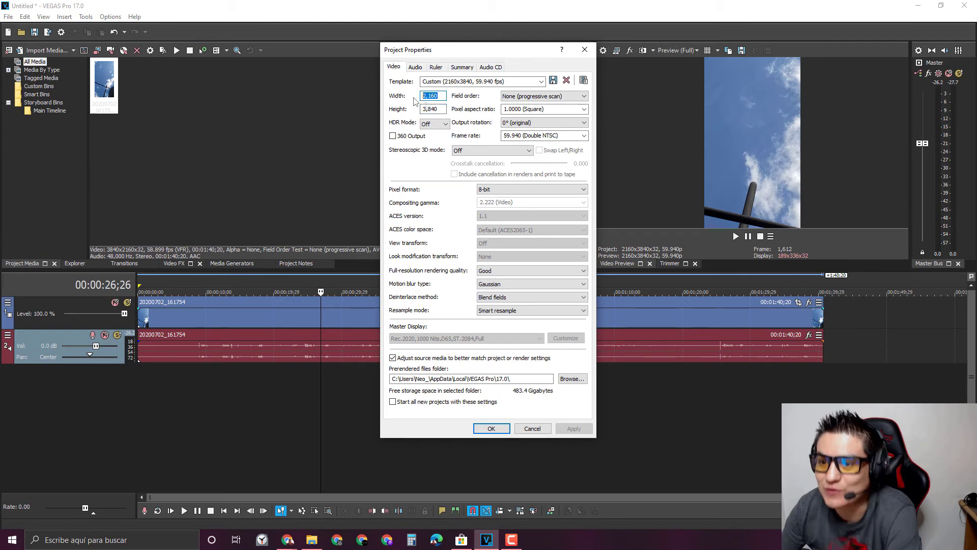
{"action": "left_click", "coordinate": [435, 109]}
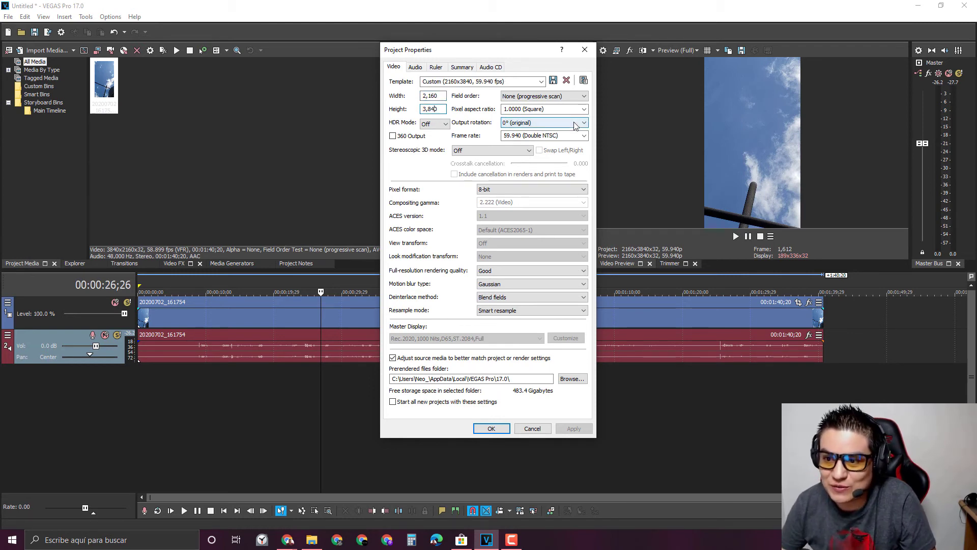
{"action": "key", "text": "ctrl+v"}
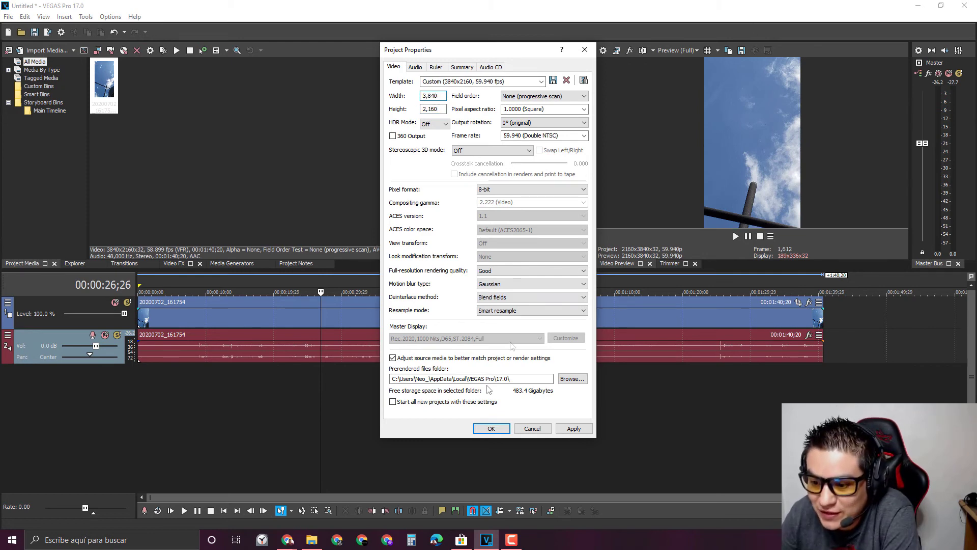
{"action": "left_click", "coordinate": [491, 429]}
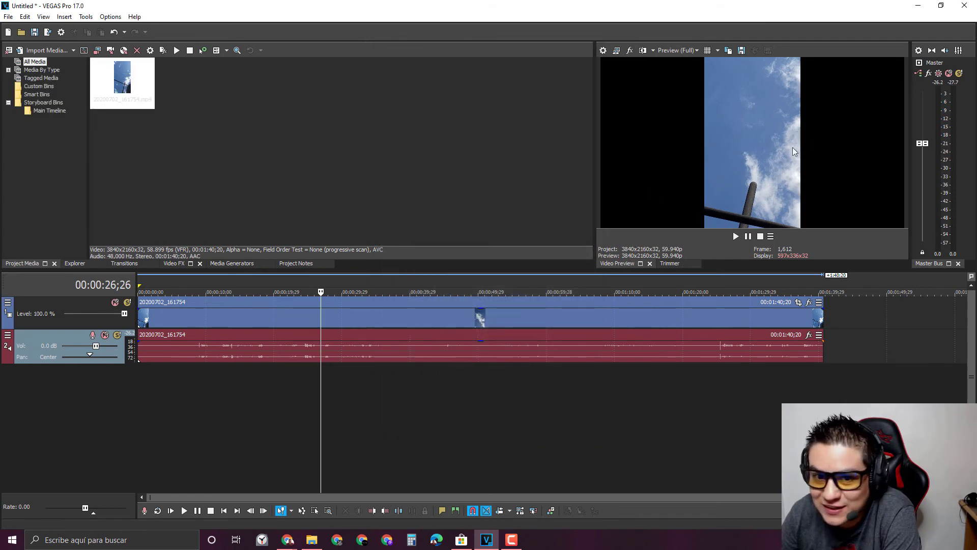
Rotate the 20200702_161754.mp4 project media 90° counterclockwise and check the picture at several later points of the timeline
{"action": "right_click", "coordinate": [122, 86]}
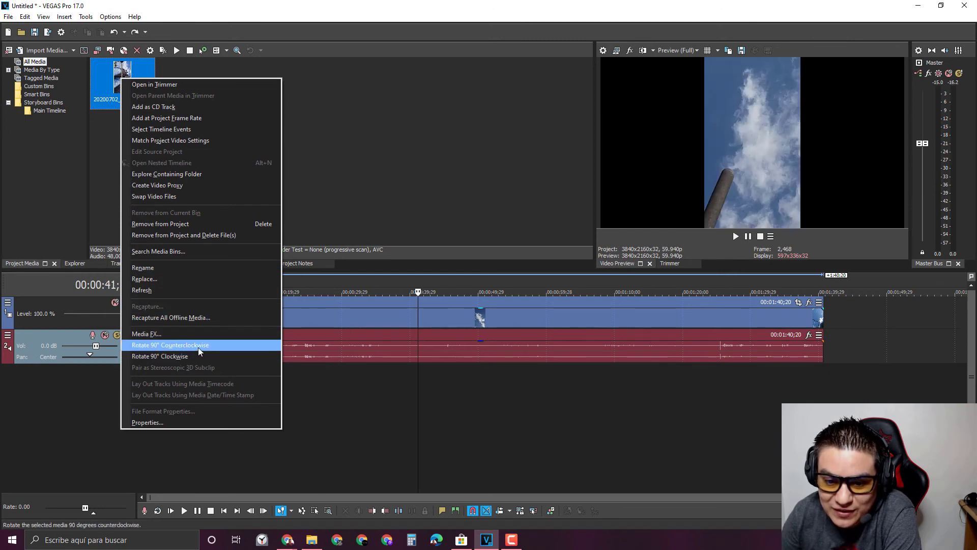
{"action": "left_click", "coordinate": [227, 345]}
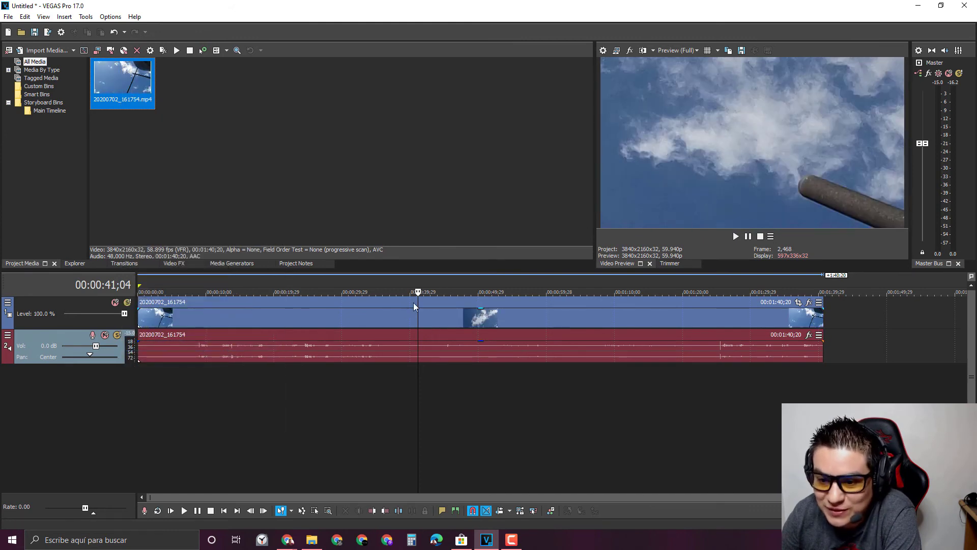
{"action": "left_click", "coordinate": [606, 393]}
{"action": "left_click", "coordinate": [703, 395]}
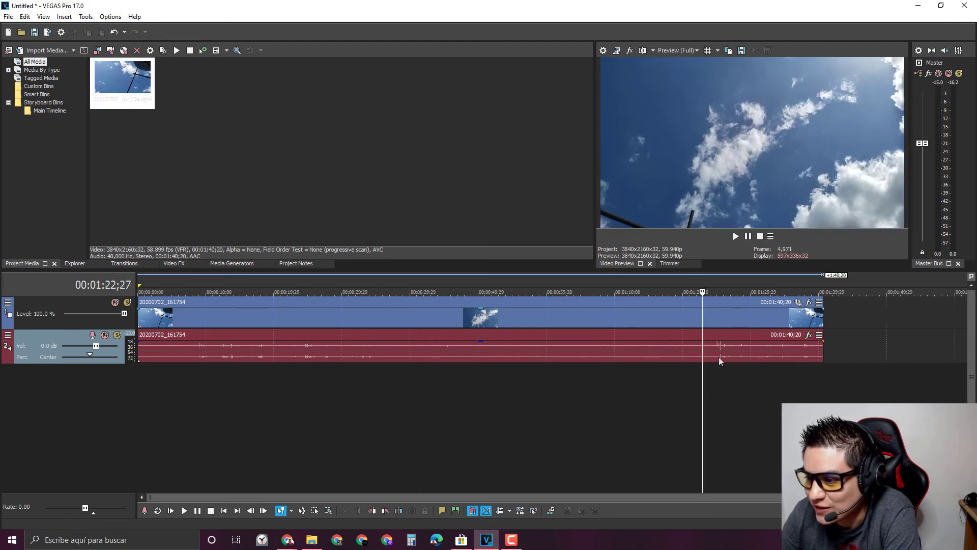
{"action": "left_click", "coordinate": [746, 399]}
{"action": "left_click", "coordinate": [685, 394]}
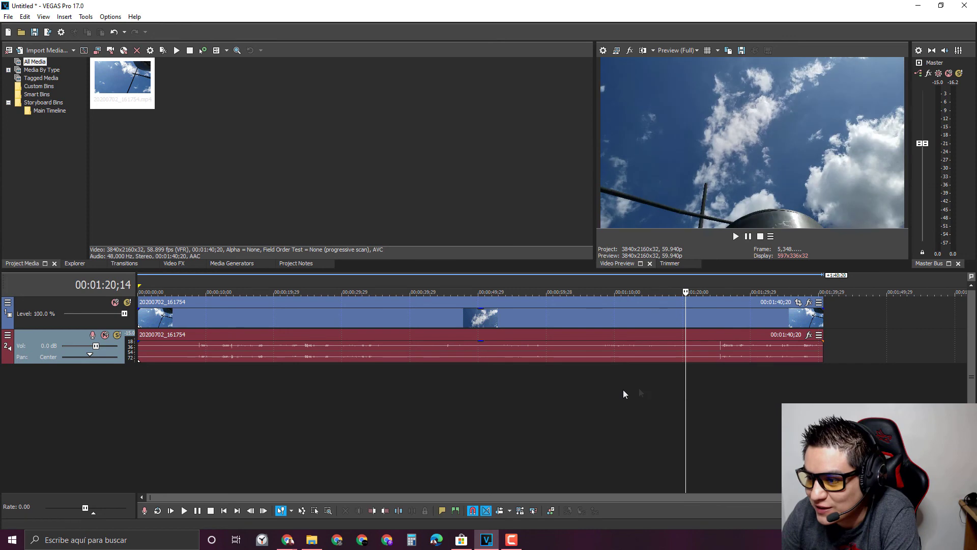
Review the media's rotation options without changing them and play the landscape video from about 57 seconds
{"action": "right_click", "coordinate": [124, 72]}
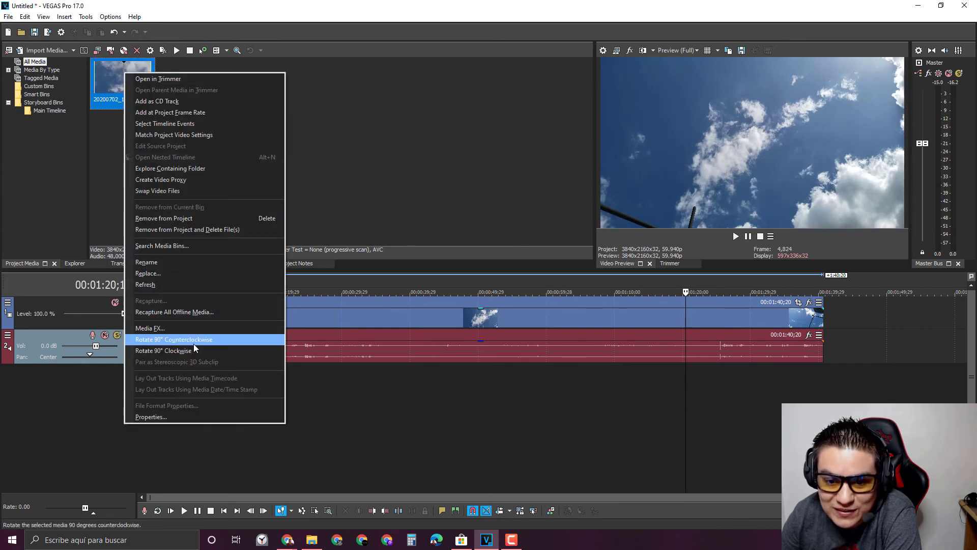
{"action": "left_click", "coordinate": [556, 6]}
{"action": "left_click", "coordinate": [532, 419]}
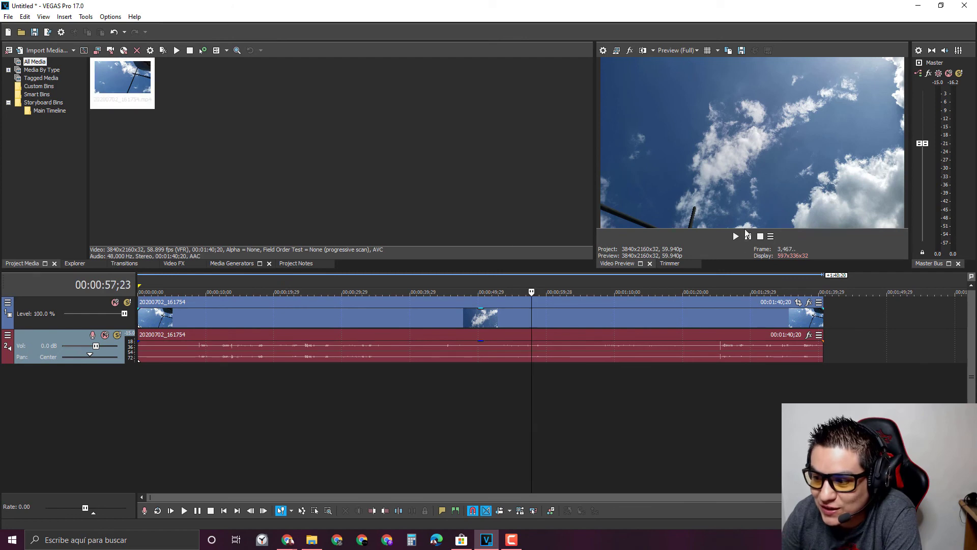
{"action": "left_click", "coordinate": [734, 236]}
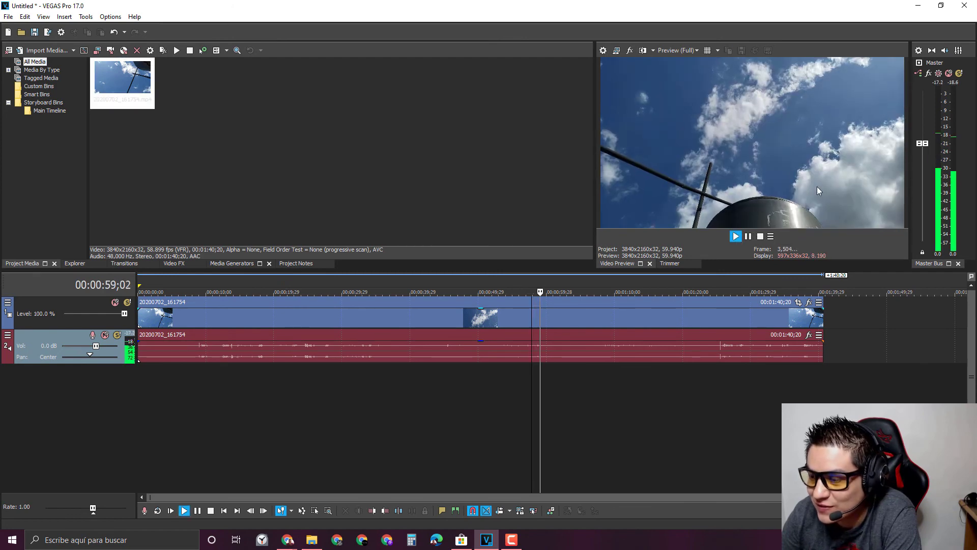